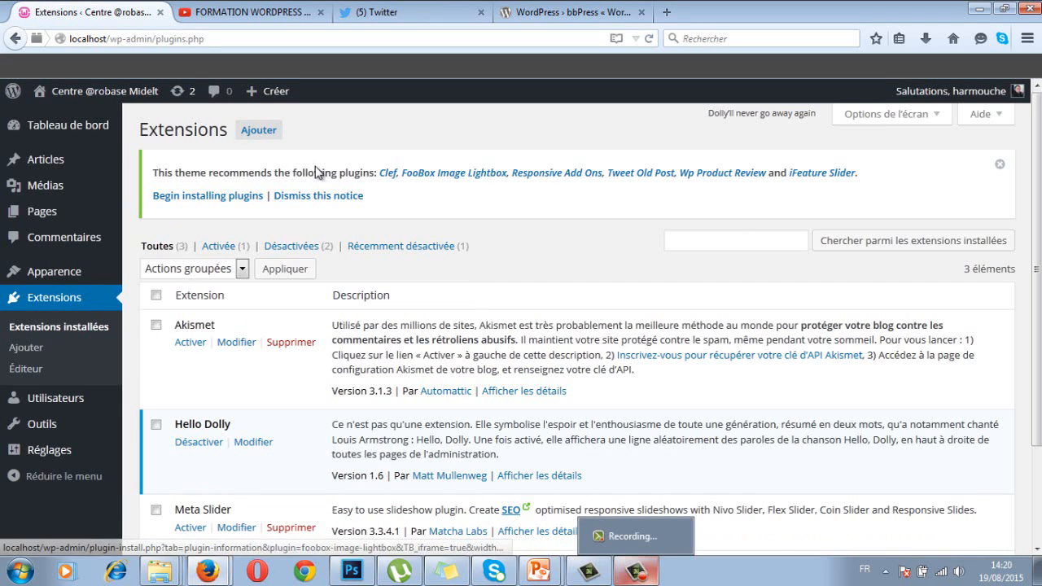
# Open the Ajouter des extensions page to add a new plugin
pyautogui.click(261, 135)
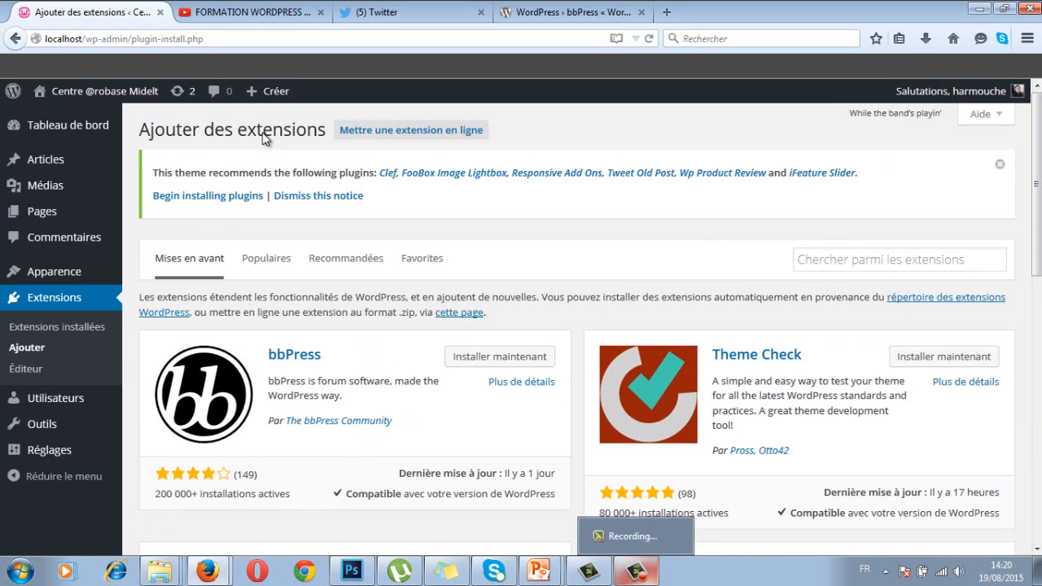
# Search for 'grunion contact form' and install the Grunion Contact Form plugin
pyautogui.click(840, 257)
pyautogui.write('gru')
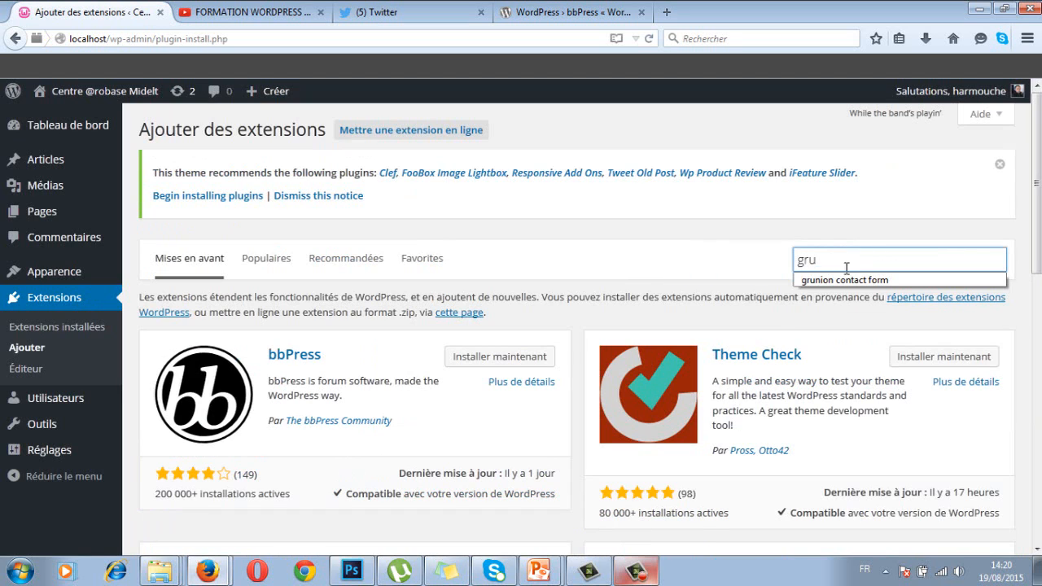
pyautogui.click(844, 280)
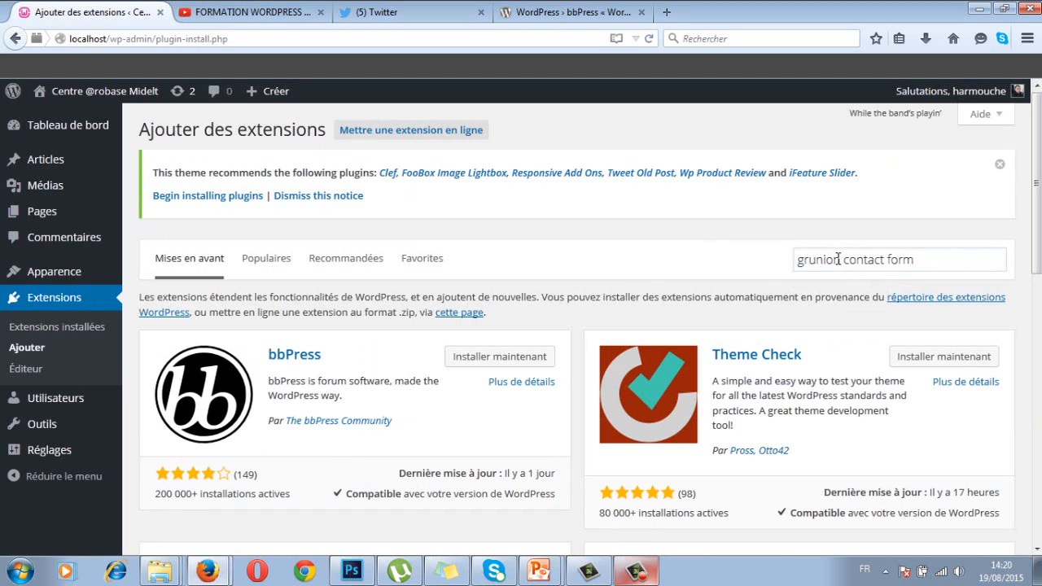
pyautogui.click(838, 259)
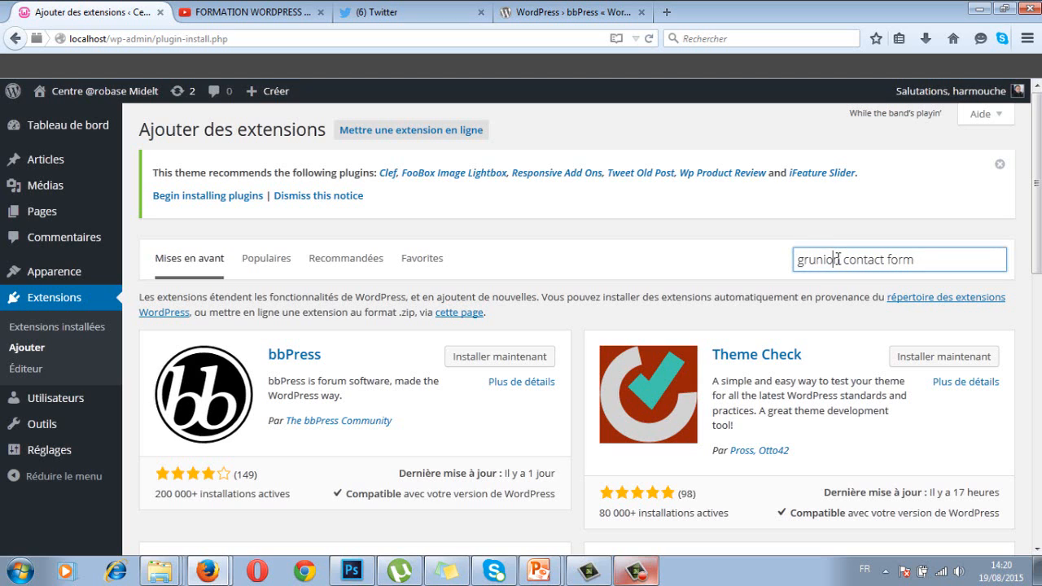
pyautogui.press('Return')
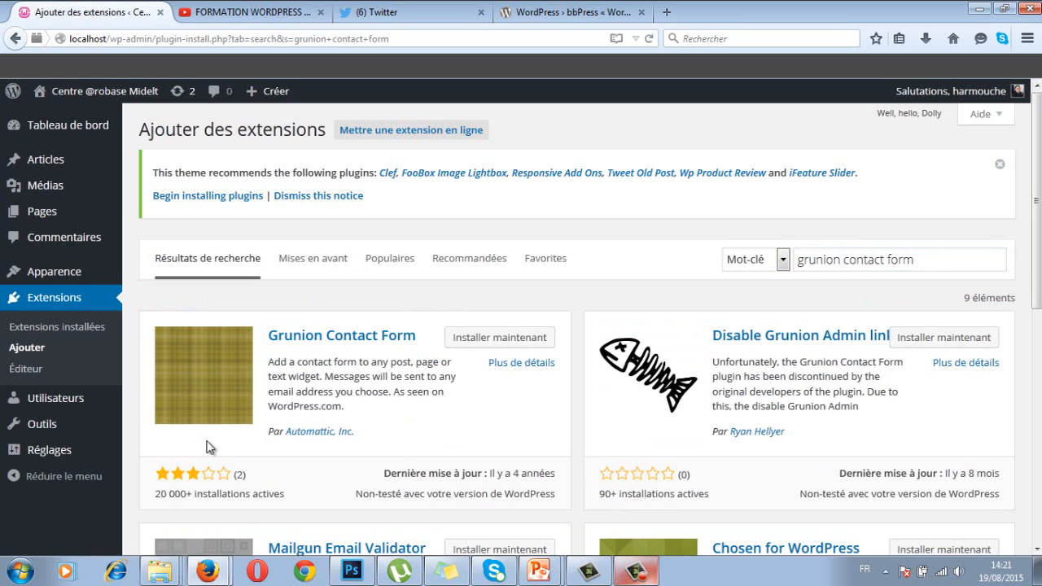
pyautogui.click(492, 342)
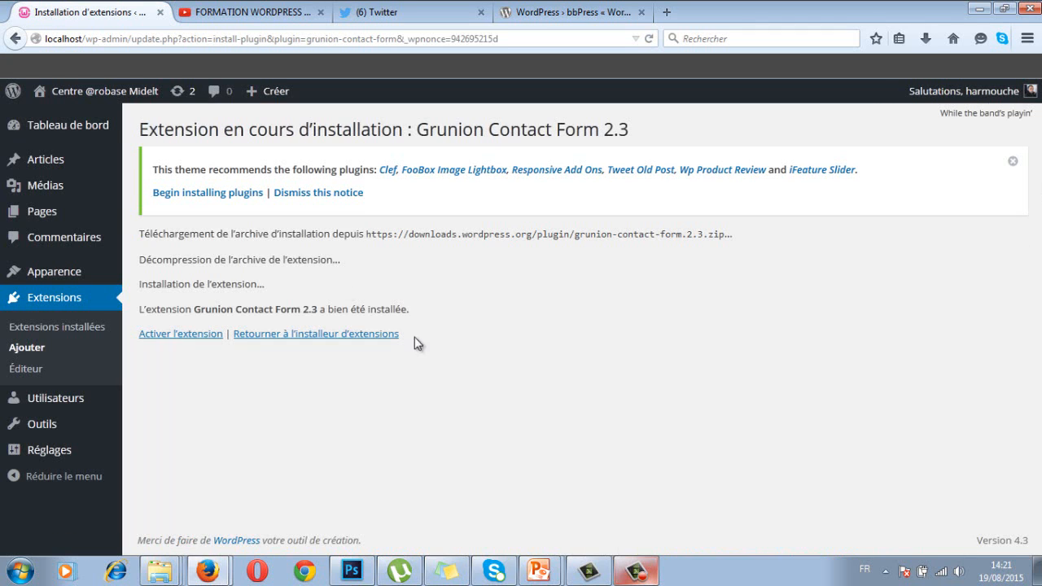
# Activate the installed Grunion Contact Form plugin, then go to the Pages list
pyautogui.click(176, 336)
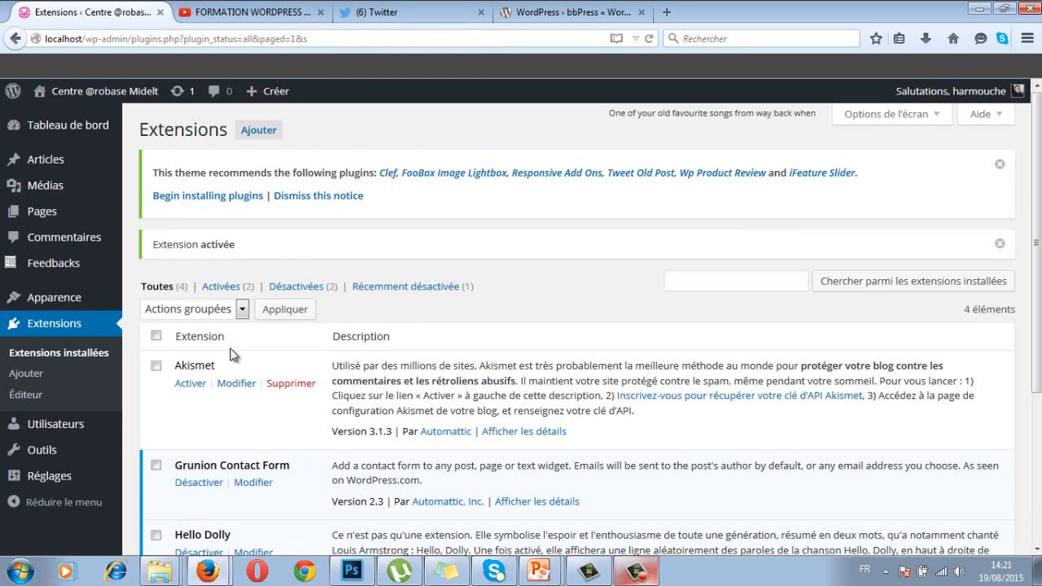
pyautogui.scroll(-2, 231, 355)
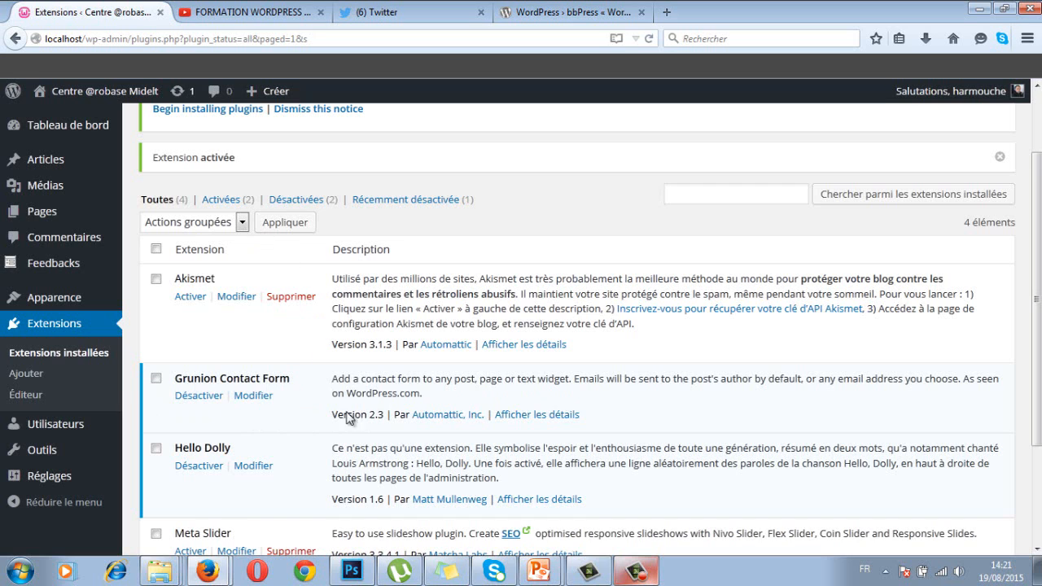
pyautogui.click(51, 214)
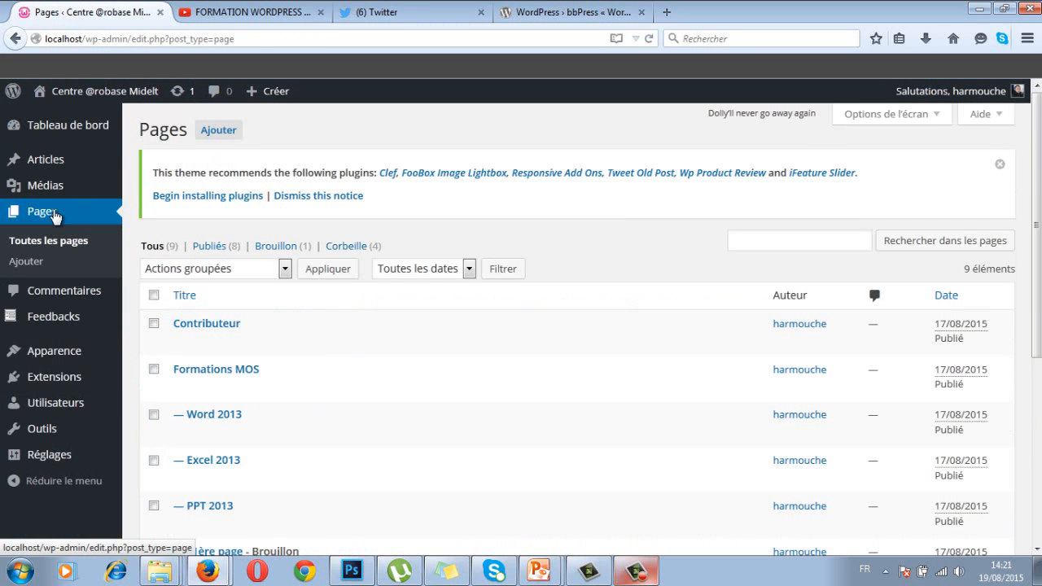
# Add a new page titled CONTACT and place the cursor in its empty body
pyautogui.click(219, 135)
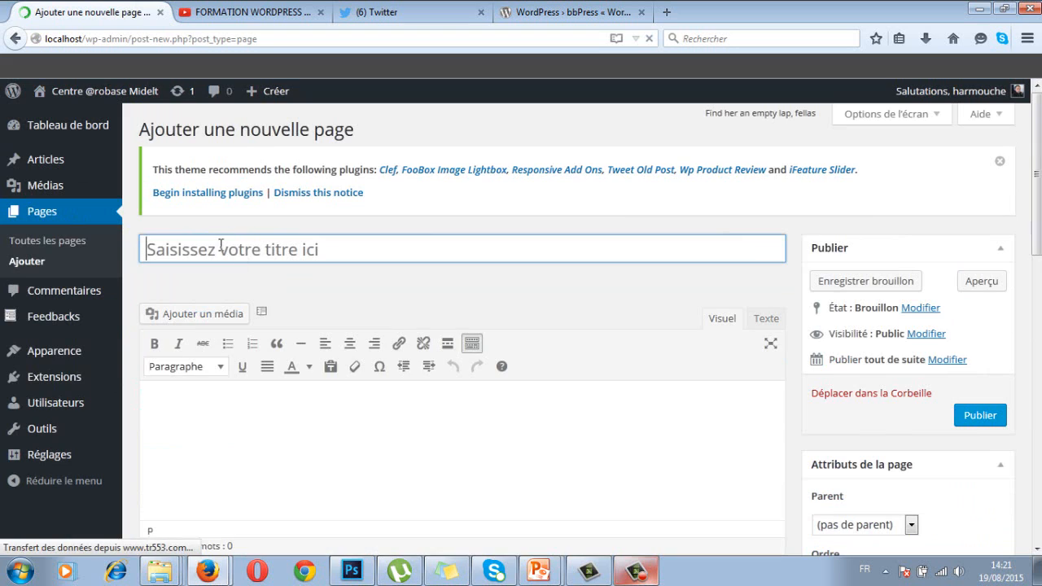
pyautogui.write('C')
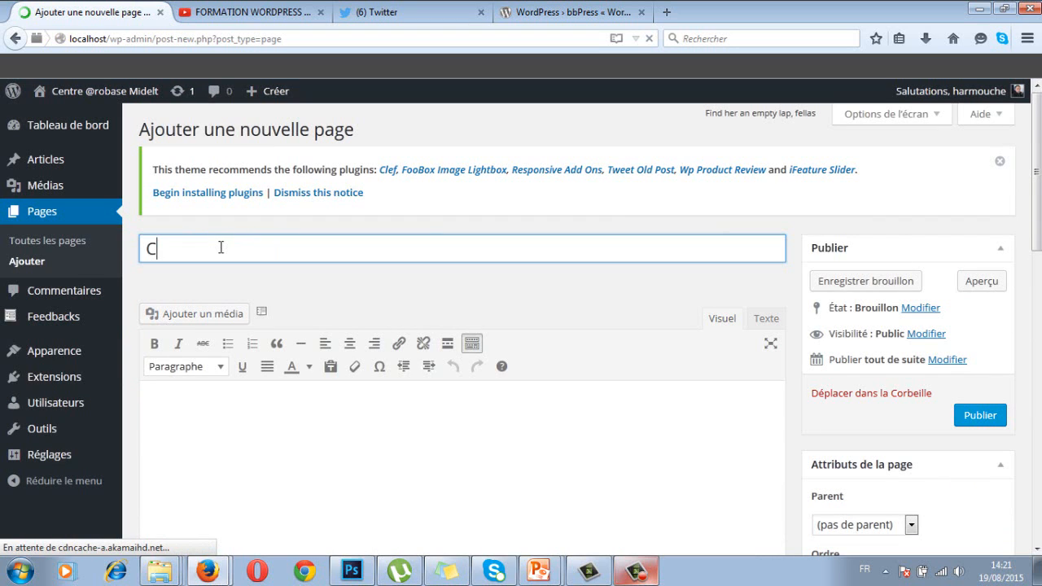
pyautogui.write('ONTACT')
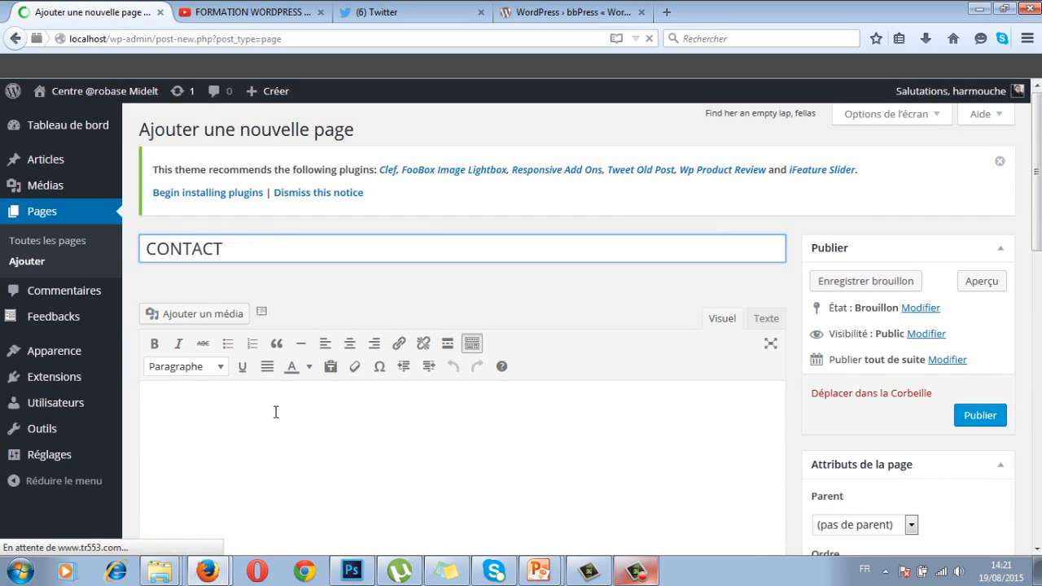
pyautogui.click(226, 404)
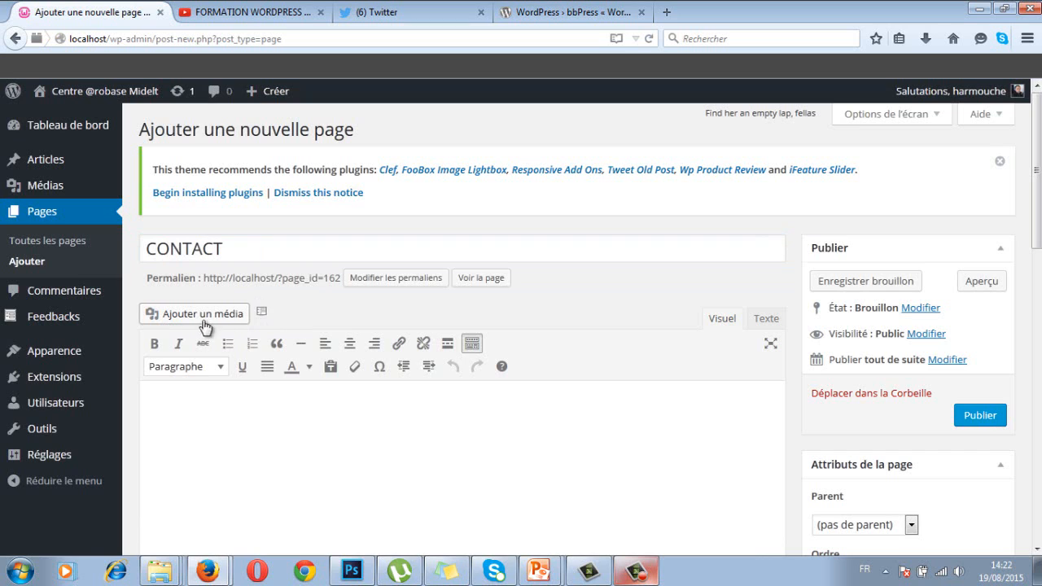
# Open the Add a custom form builder and try its Comment, Website, Email and Name preview fields
pyautogui.click(262, 315)
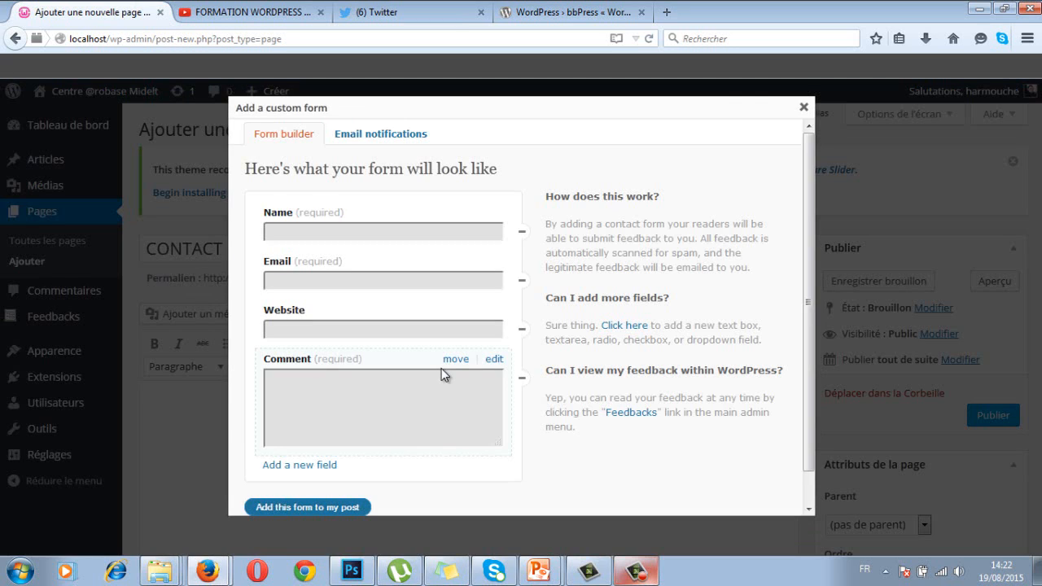
pyautogui.click(296, 385)
pyautogui.click(297, 330)
pyautogui.click(300, 279)
pyautogui.click(300, 232)
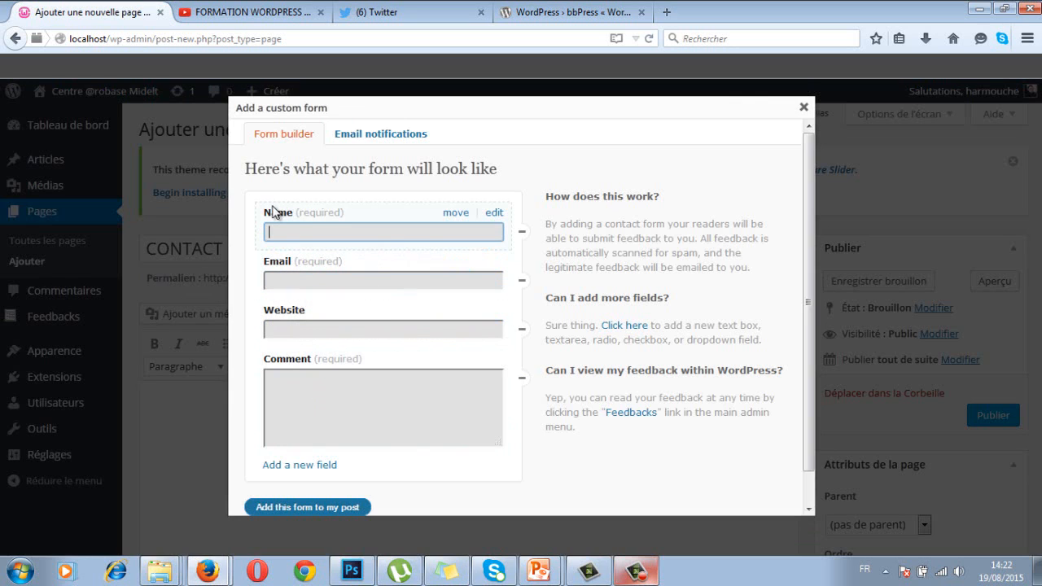
# Relabel the Name field as NOM and view the Field type options
pyautogui.click(494, 213)
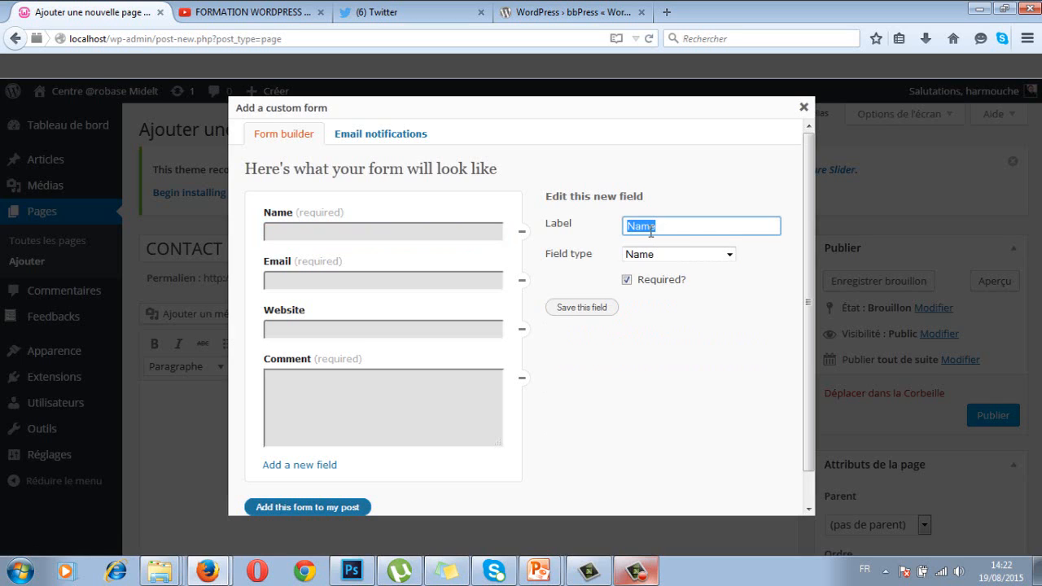
pyautogui.write('nOM')
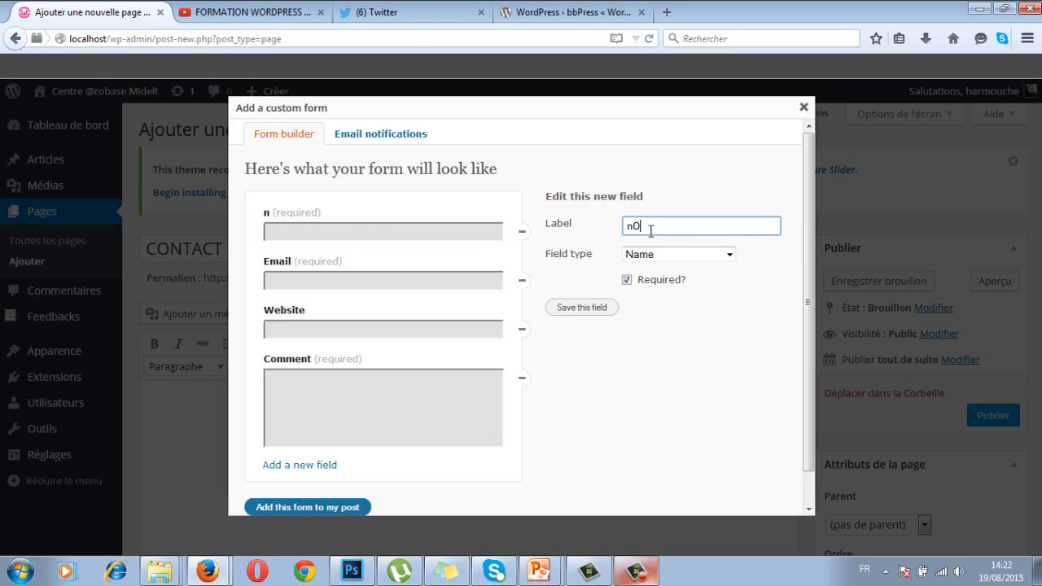
pyautogui.press('BackSpace')
pyautogui.press('BackSpace')
pyautogui.press('BackSpace')
pyautogui.write('NOM')
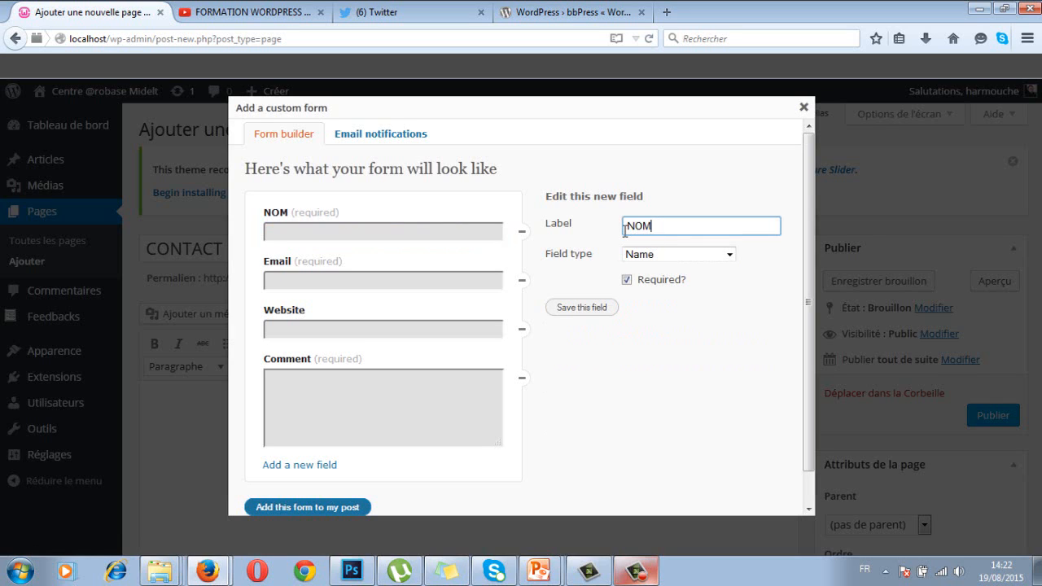
pyautogui.hotkey('ctrl', 'a')
pyautogui.click(730, 255)
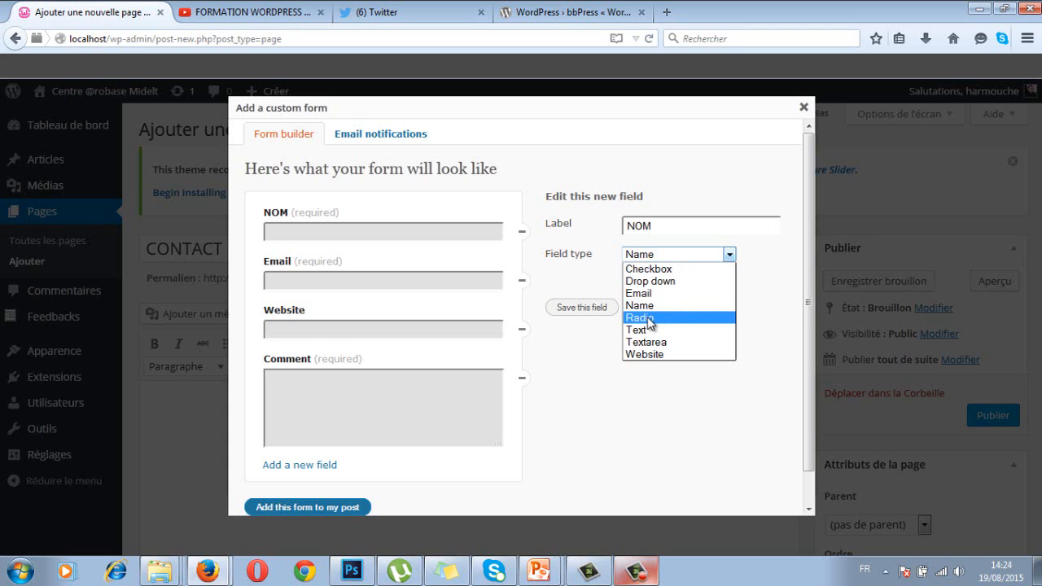
# Try Radio, then save the NOM field as a required Name-type field
pyautogui.click(650, 320)
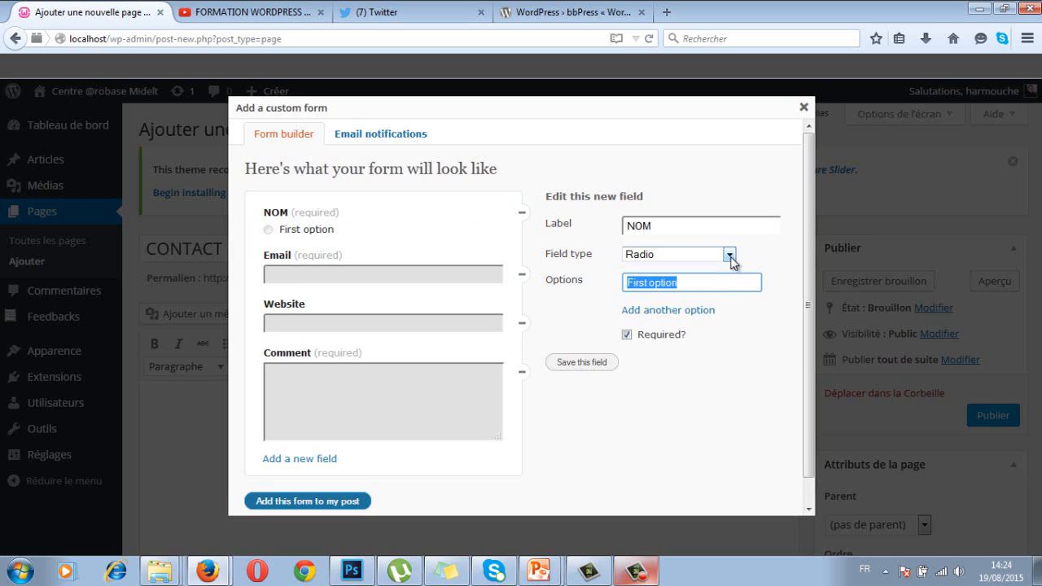
pyautogui.click(729, 254)
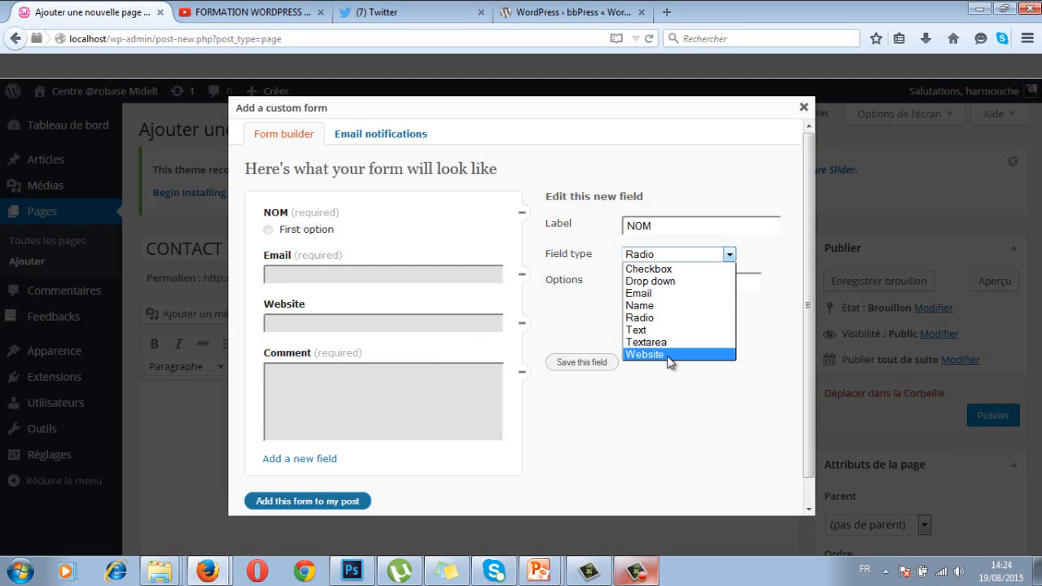
pyautogui.click(651, 306)
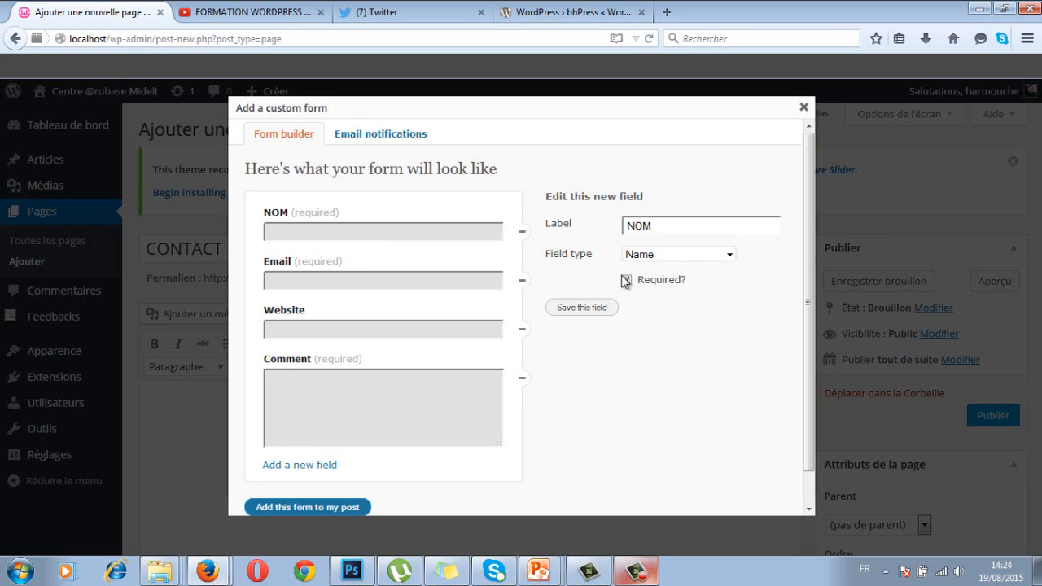
pyautogui.click(580, 308)
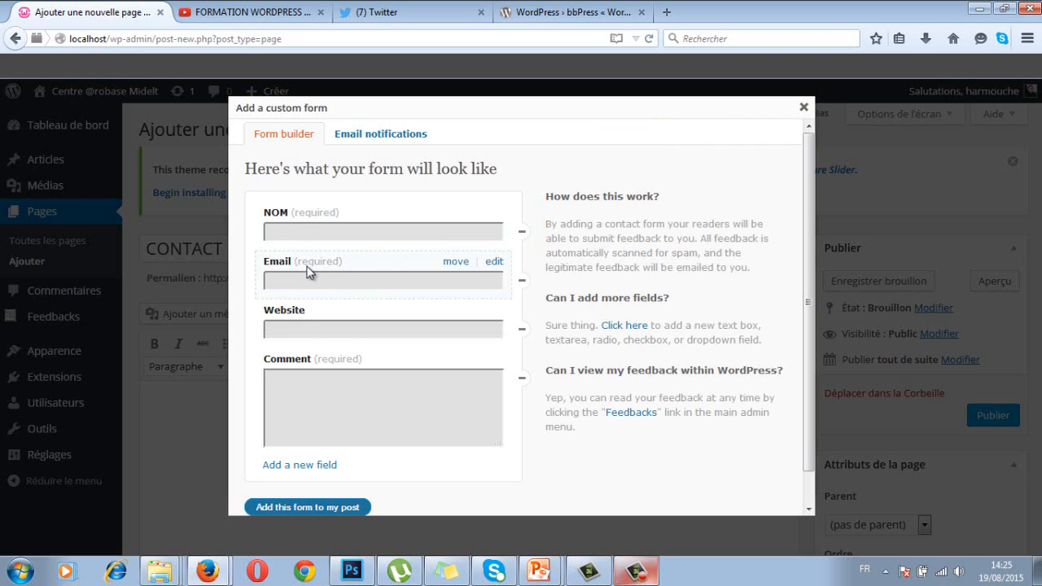
# Rename the Email field to 'Adresse Email' and save it
pyautogui.click(494, 261)
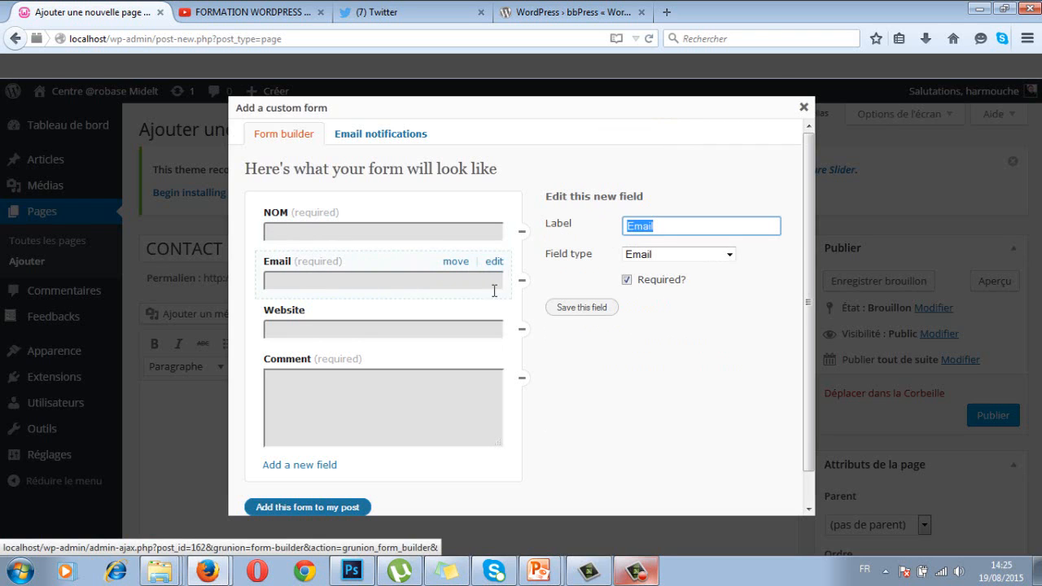
pyautogui.click(656, 227)
pyautogui.click(627, 227)
pyautogui.write('Adress')
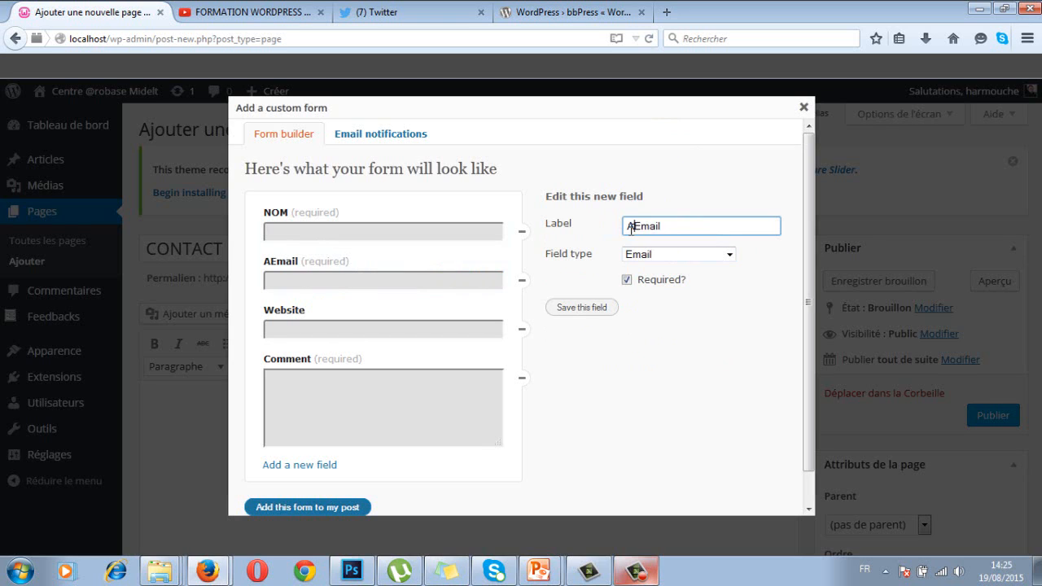
pyautogui.write('e')
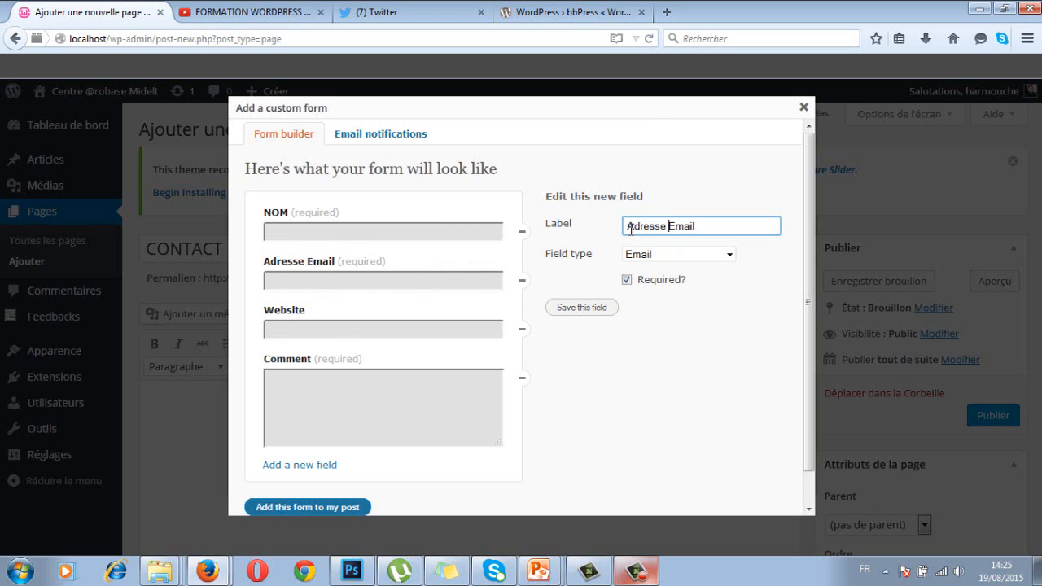
pyautogui.click(576, 309)
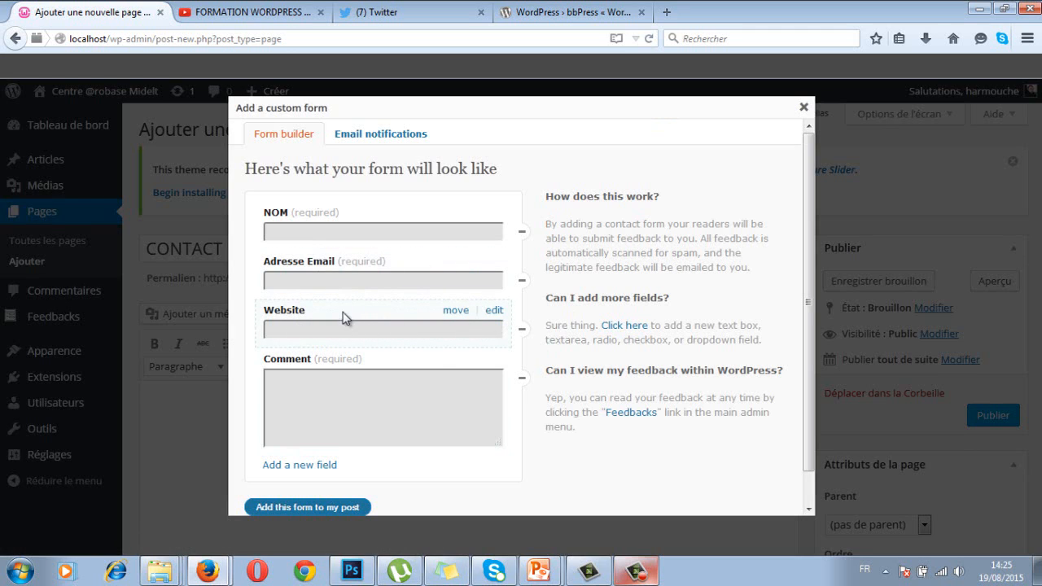
# Rename the Comment field to 'Commentaire' and save it
pyautogui.click(337, 384)
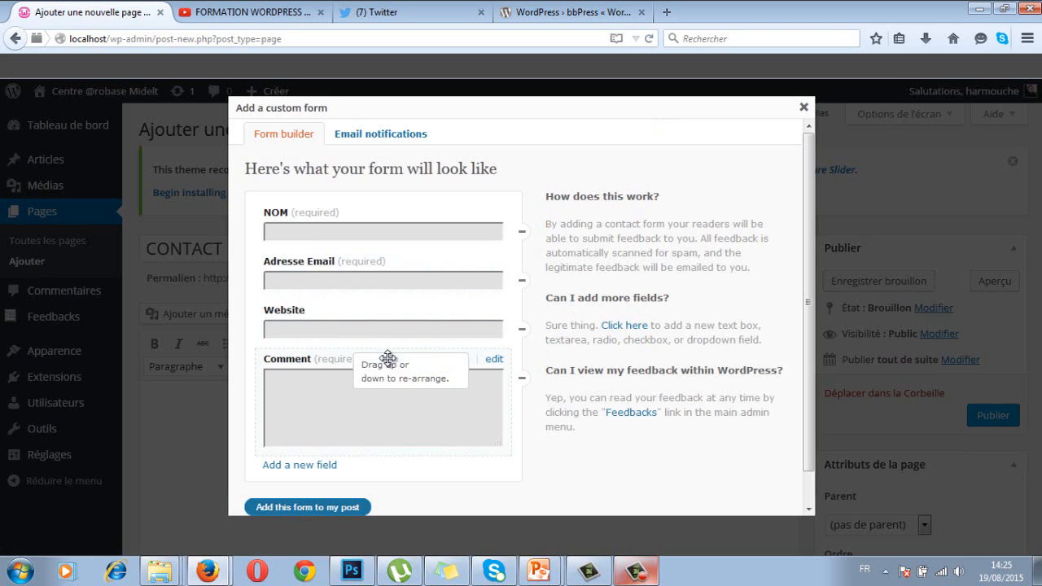
pyautogui.click(493, 360)
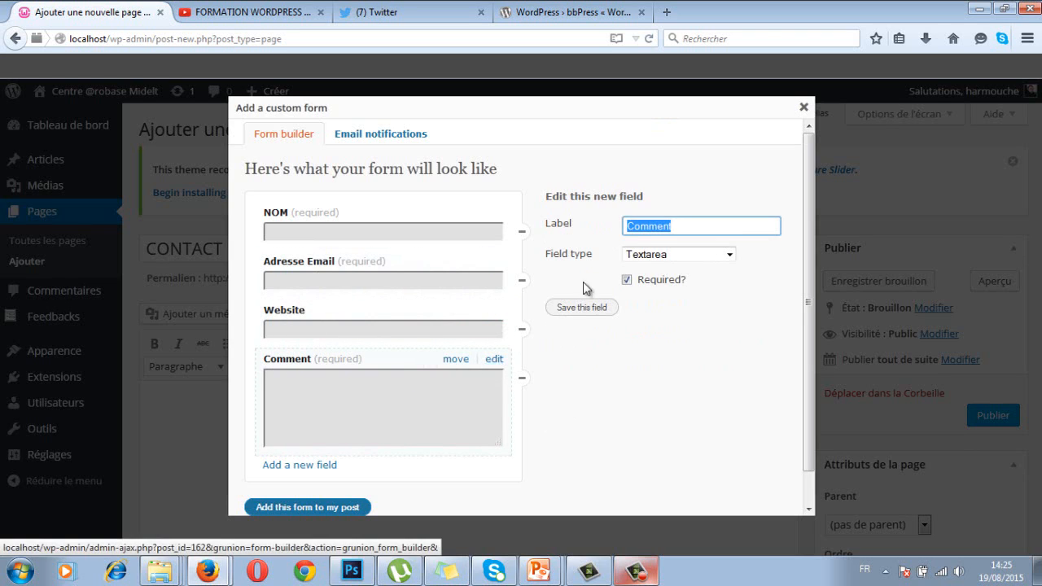
pyautogui.click(683, 226)
pyautogui.write('air')
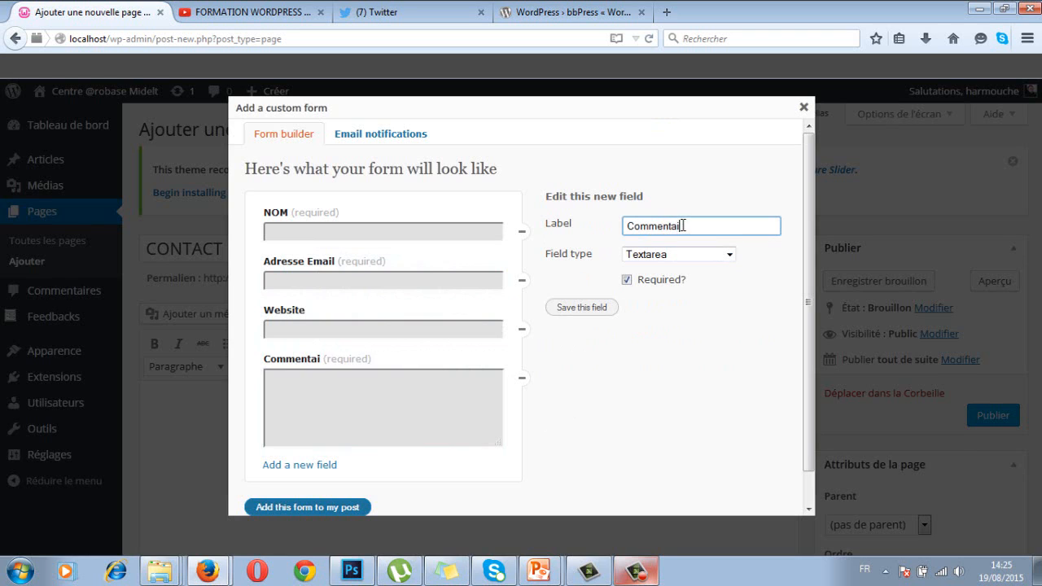
pyautogui.write('e')
pyautogui.click(579, 308)
pyautogui.moveTo(356, 367)
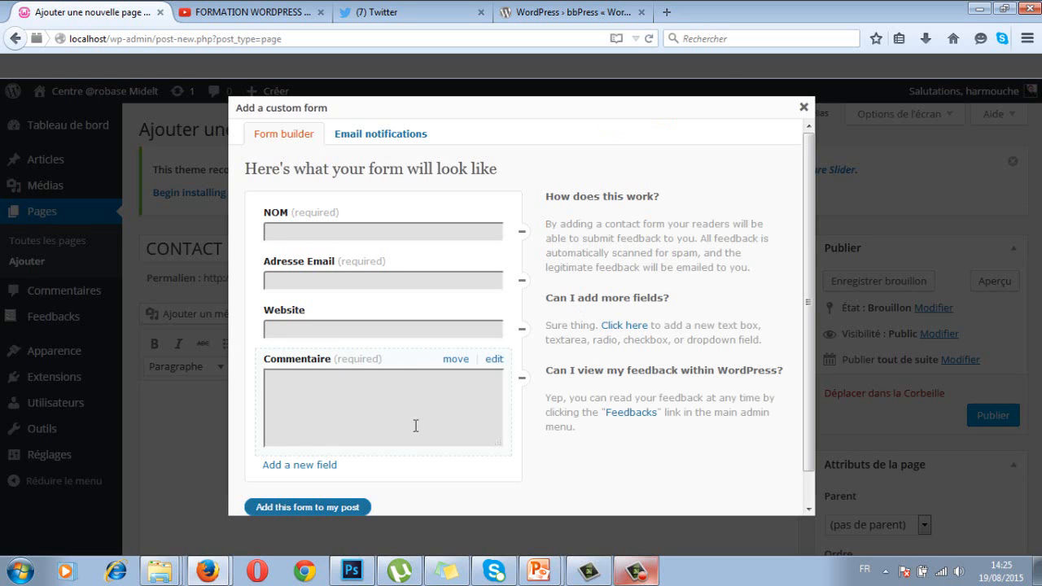
pyautogui.scroll(-1, 425, 406)
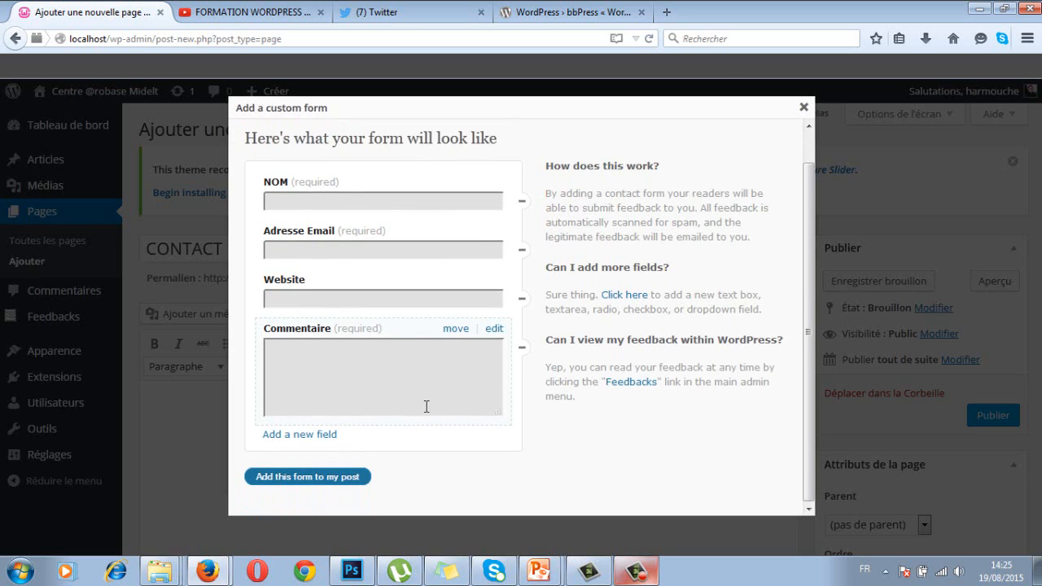
# Add a trial Text field, drag it around the form, then remove it
pyautogui.click(289, 437)
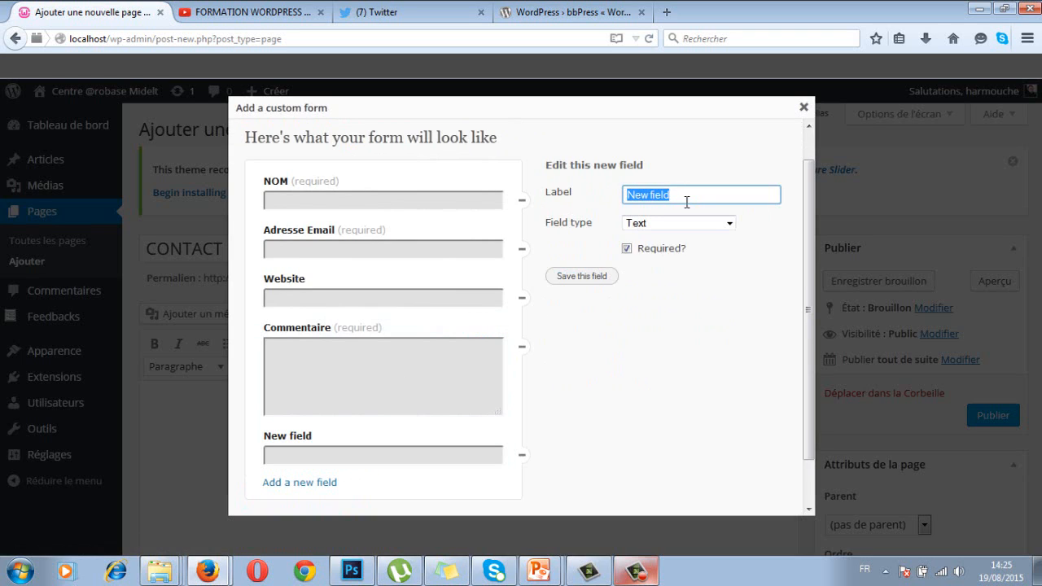
pyautogui.click(671, 223)
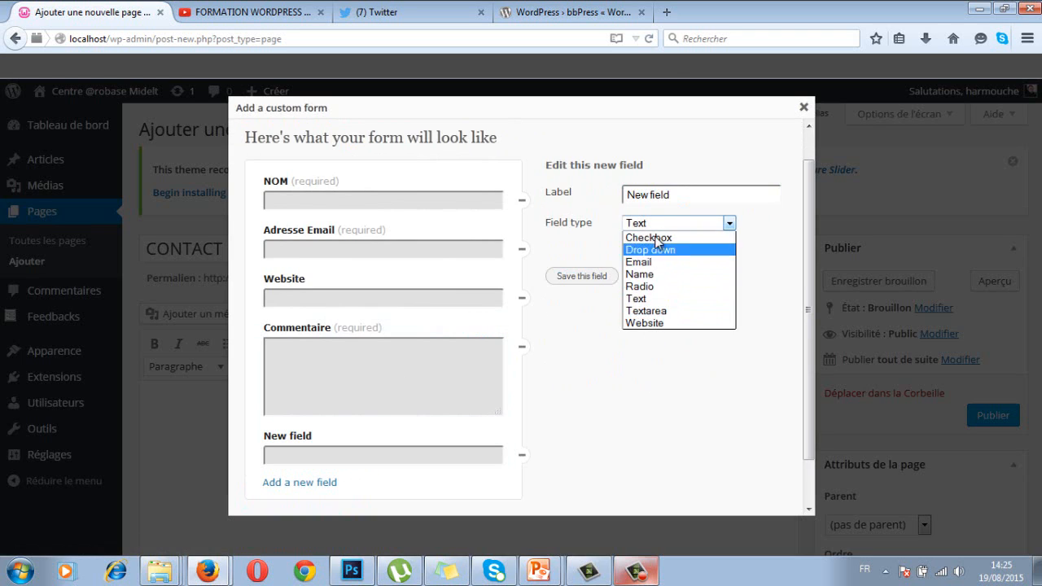
pyautogui.click(594, 347)
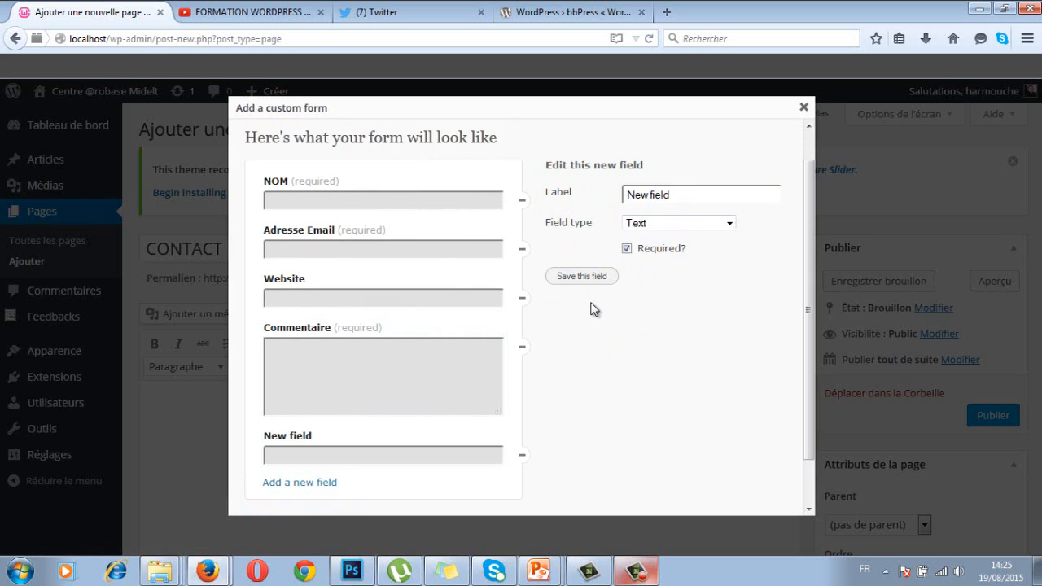
pyautogui.click(589, 276)
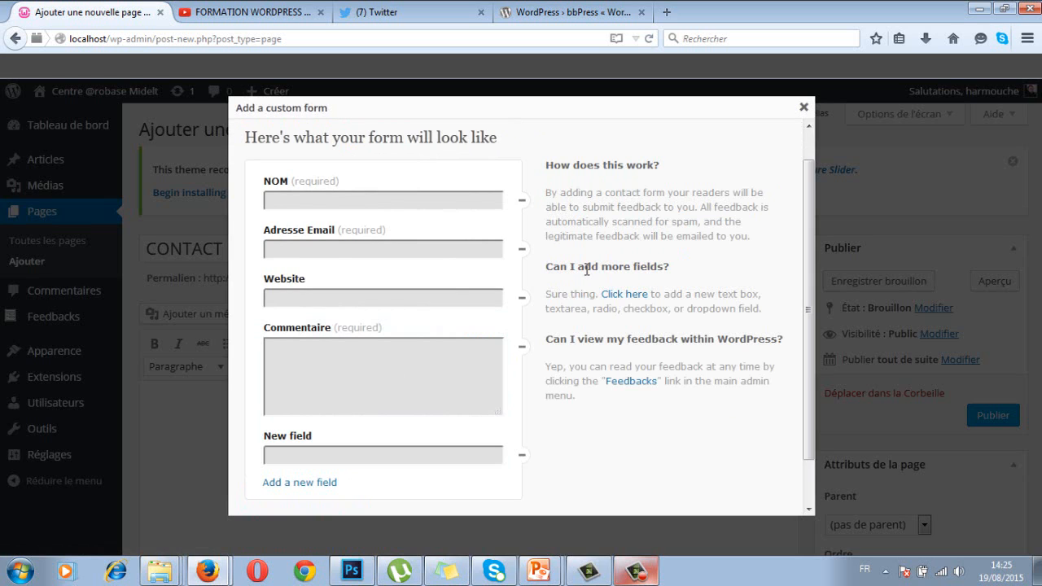
pyautogui.moveTo(525, 458)
pyautogui.moveTo(380, 443); pyautogui.dragTo(374, 272)
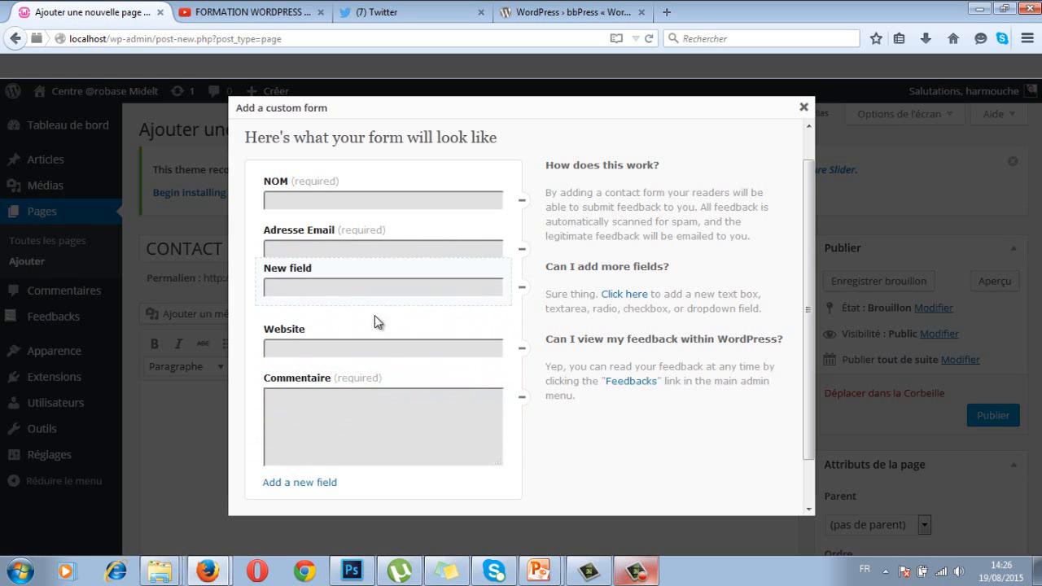
pyautogui.moveTo(375, 321); pyautogui.dragTo(379, 458)
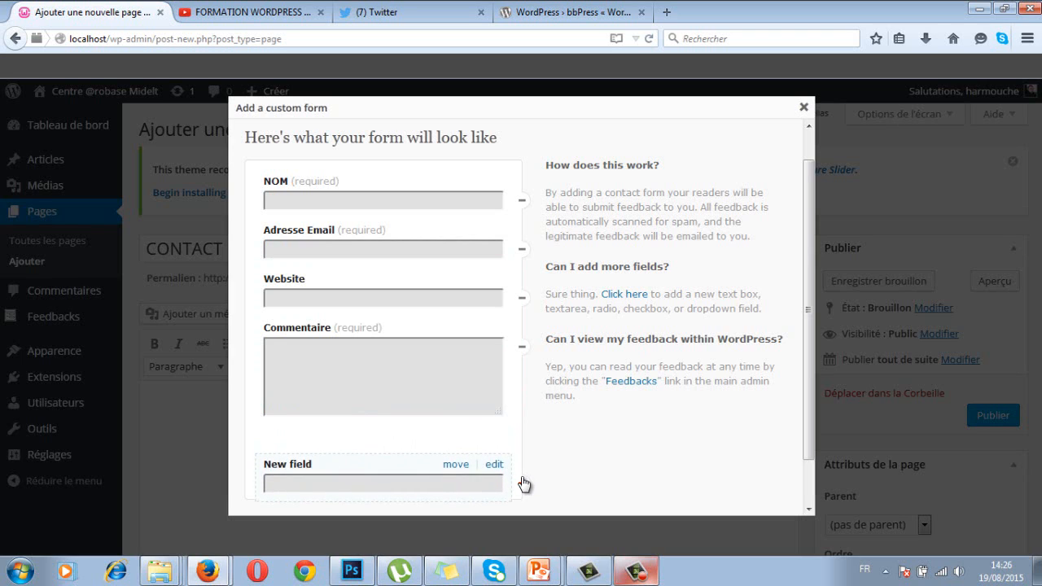
pyautogui.click(522, 480)
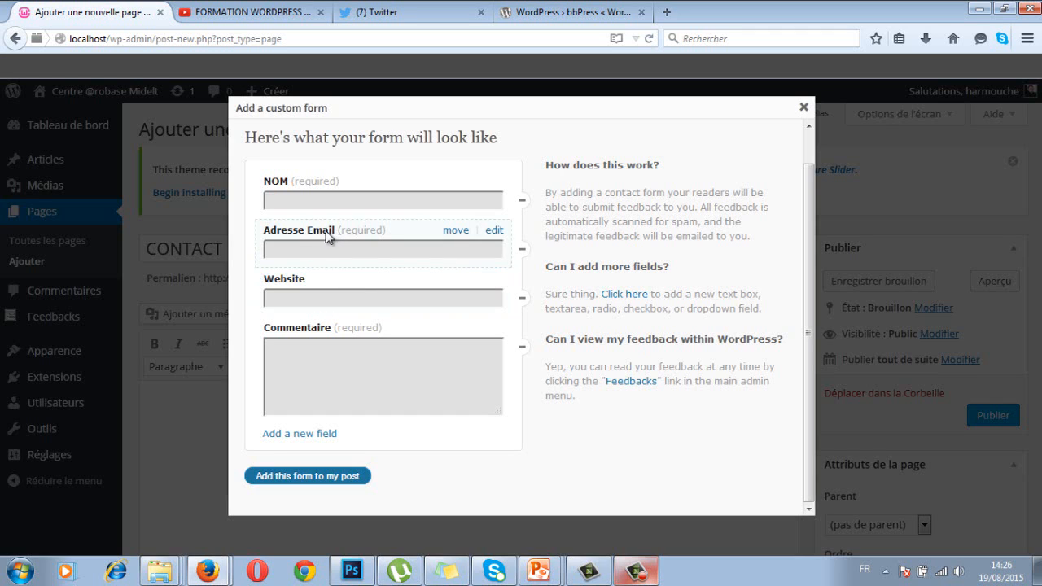
# Drag the Adresse Email field below the Website field
pyautogui.moveTo(313, 230); pyautogui.dragTo(331, 249)
pyautogui.scroll(1, 448, 260)
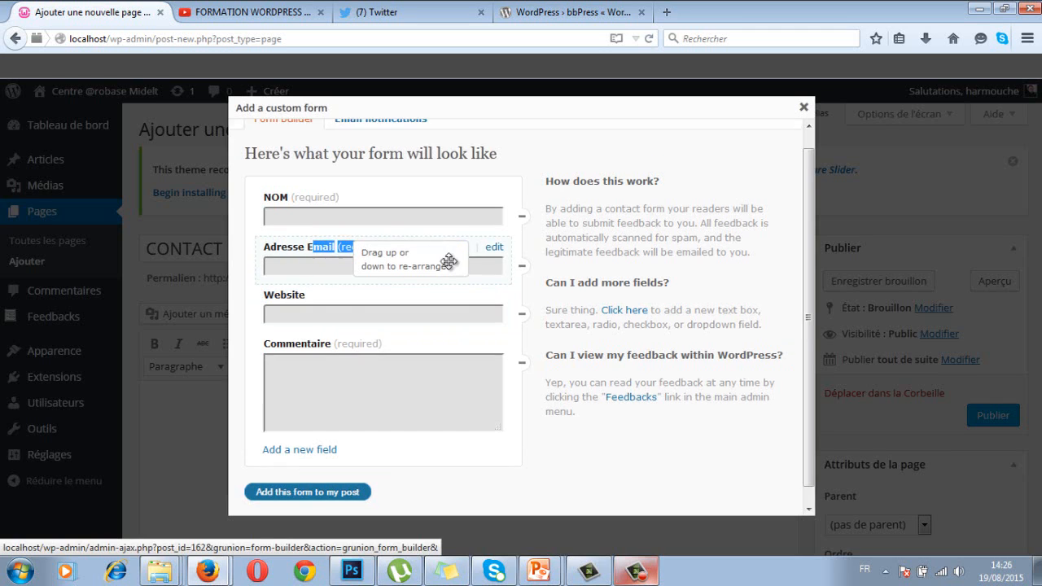
pyautogui.moveTo(448, 261); pyautogui.dragTo(458, 293)
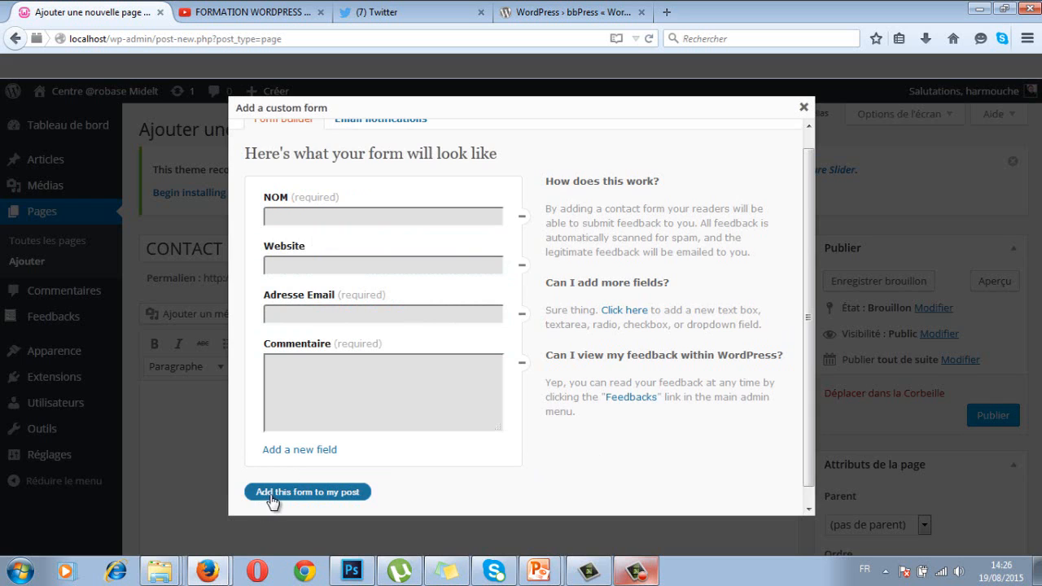
pyautogui.scroll(1, 808, 270)
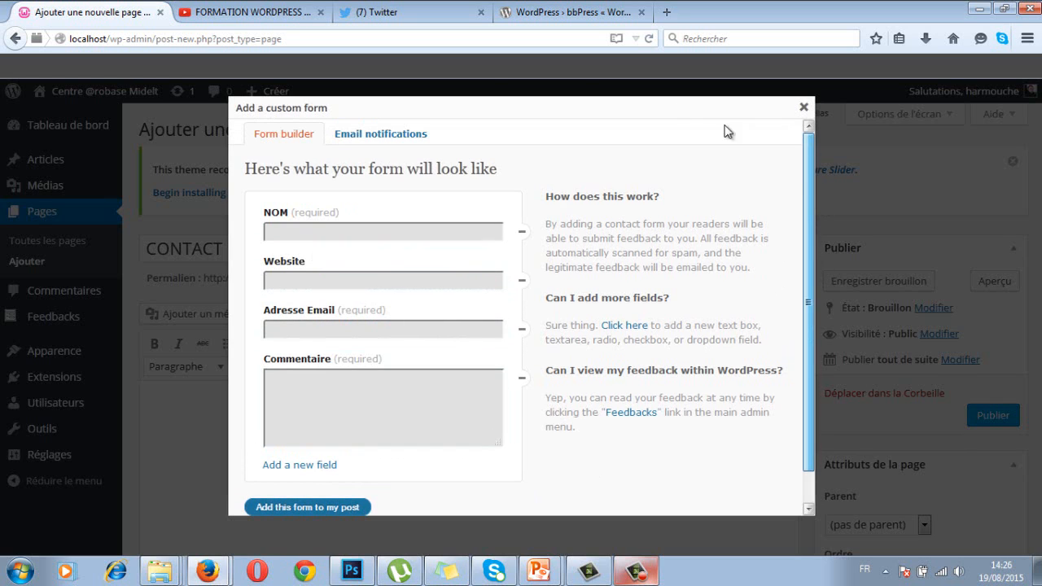
# Enter the site owner's e-mail address as the notification recipient and save it
pyautogui.click(337, 135)
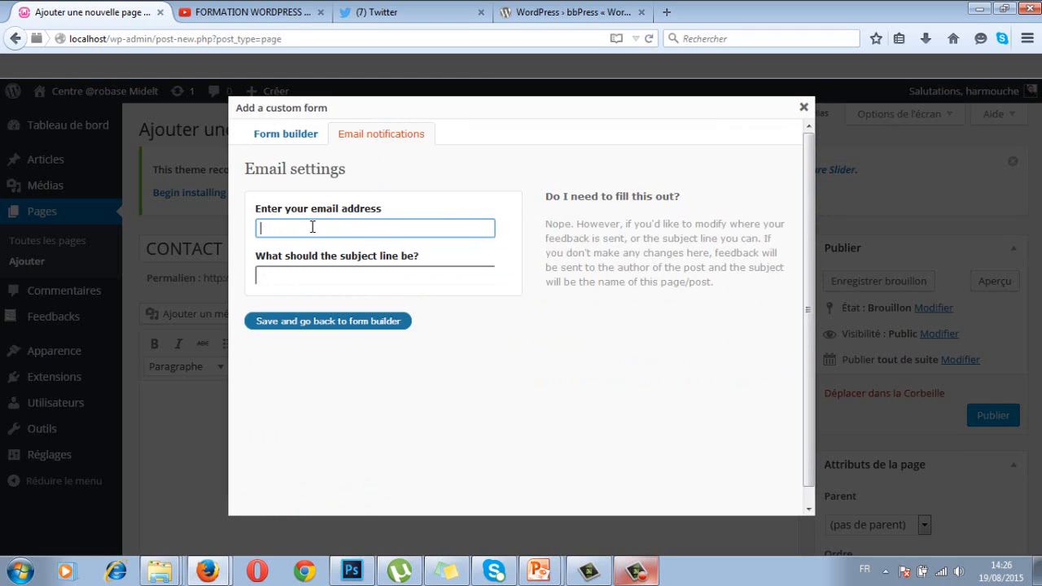
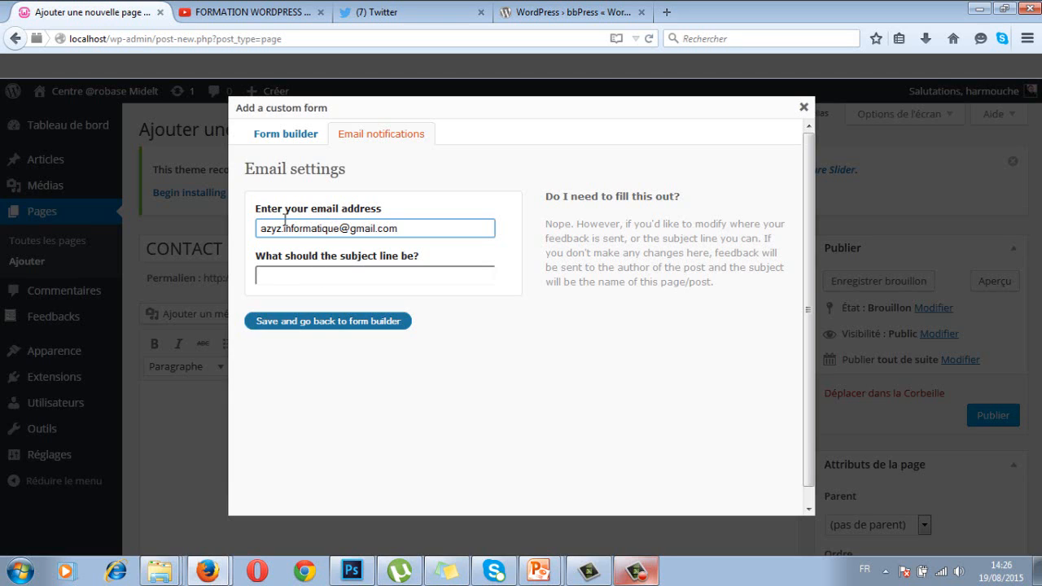
pyautogui.click(317, 323)
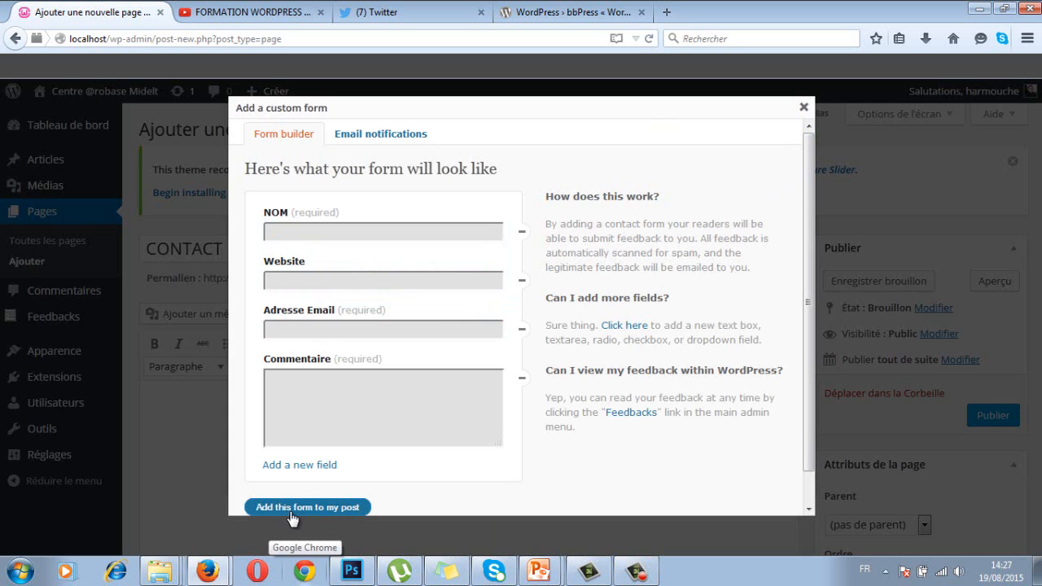
# Insert the four-field contact-form shortcode into the CONTACT page and publish it
pyautogui.click(344, 508)
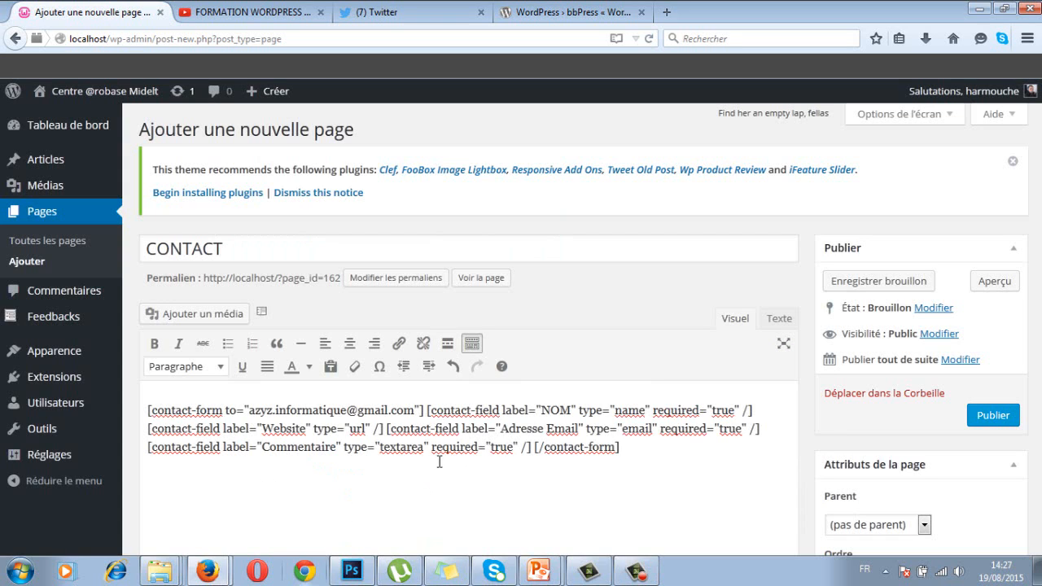
pyautogui.click(992, 417)
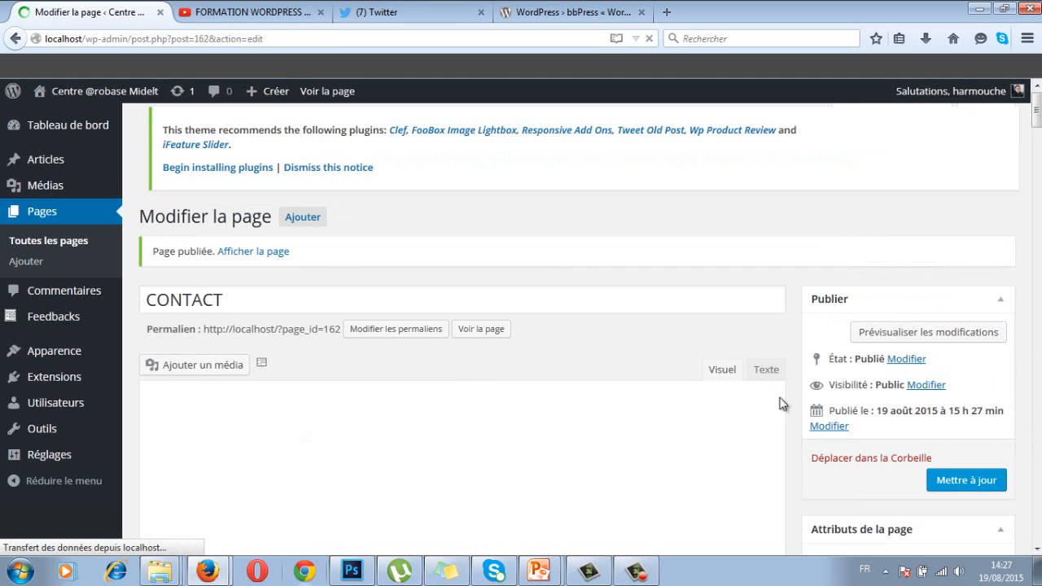
# Open the public site in a new tab, then go to the Apparence > Menus editor
pyautogui.rightClick(62, 95)
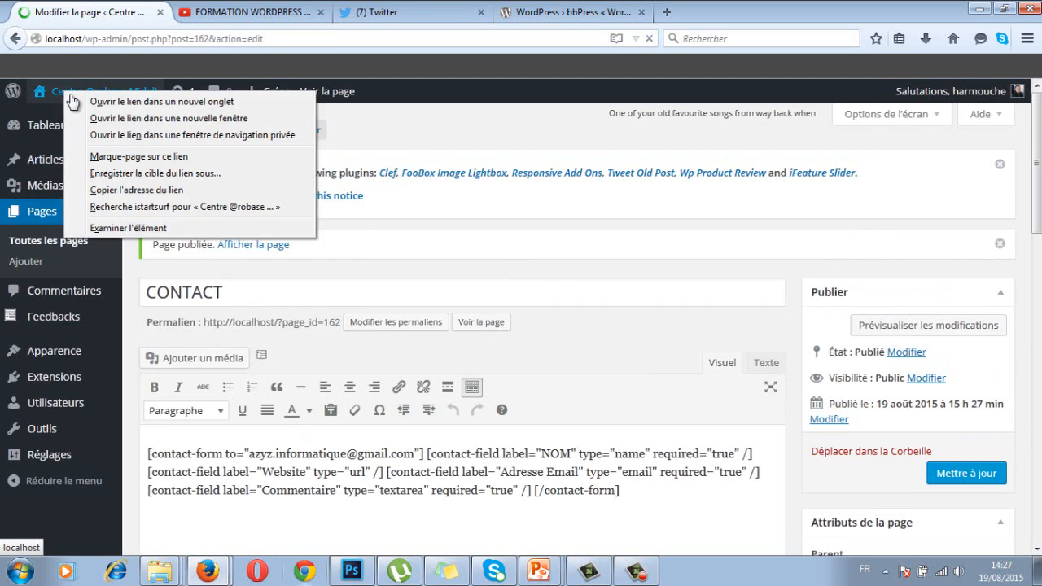
pyautogui.click(113, 103)
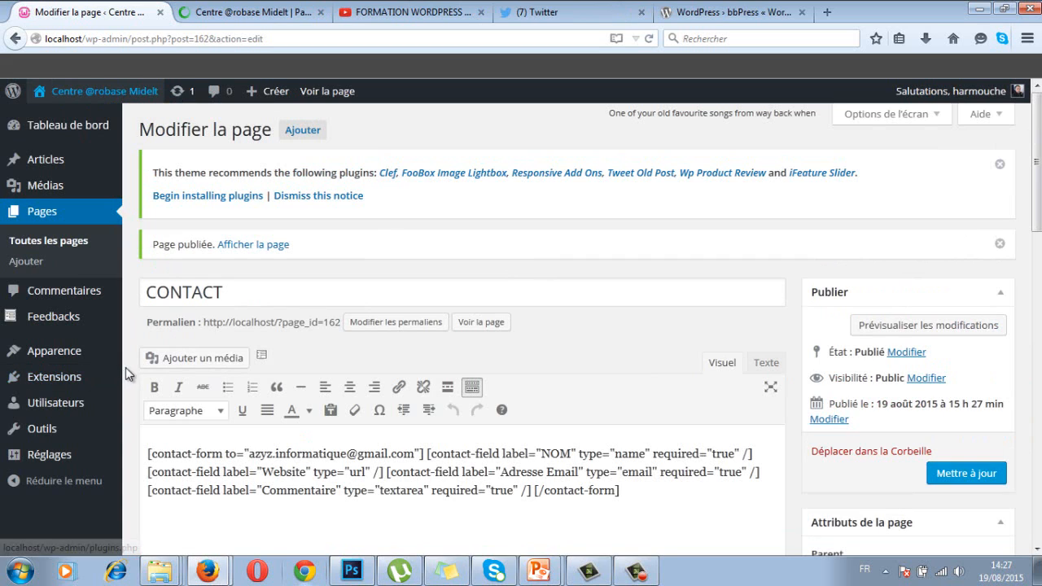
pyautogui.moveTo(61, 357)
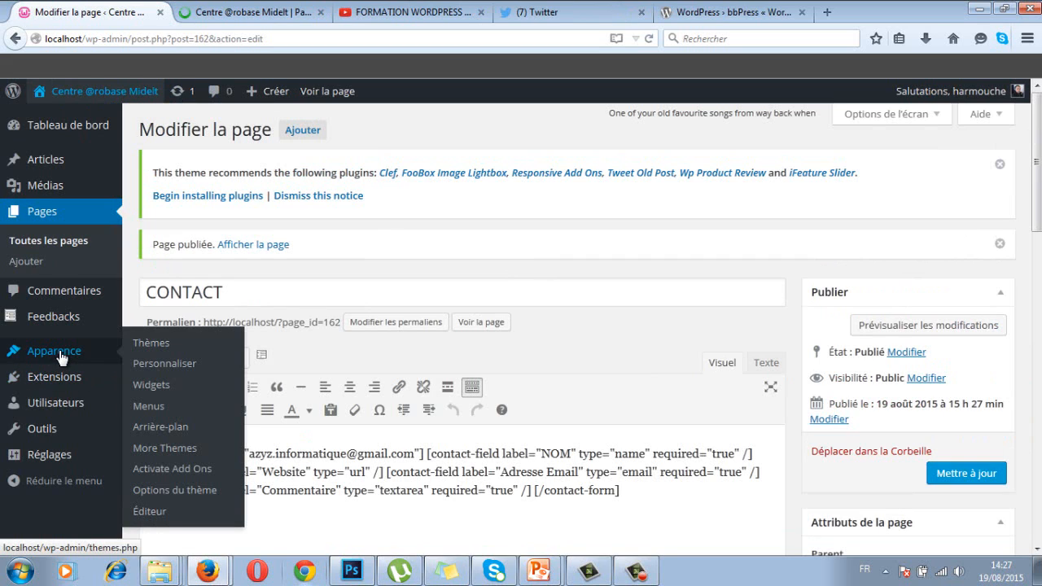
pyautogui.click(148, 406)
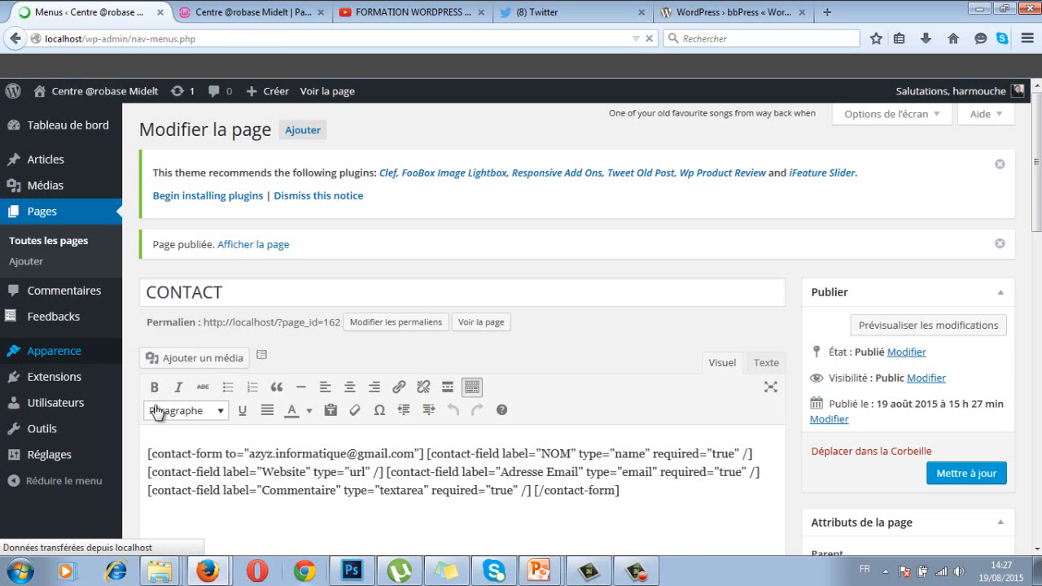
# Add the CONTACT page to Menu 1, drag it above Page des articles, and save the menu
pyautogui.scroll(-8, 313, 377)
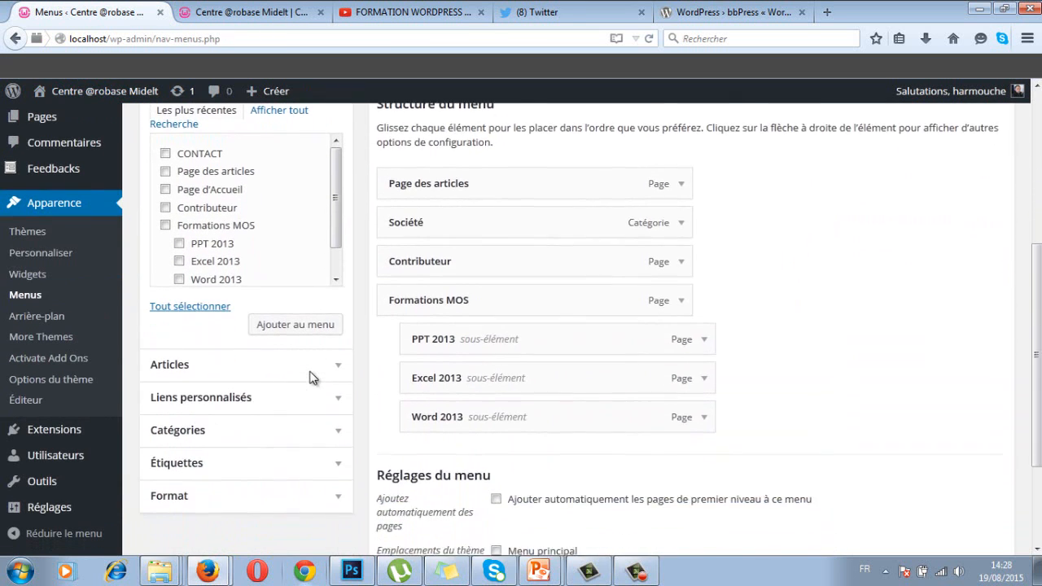
pyautogui.scroll(2, 313, 377)
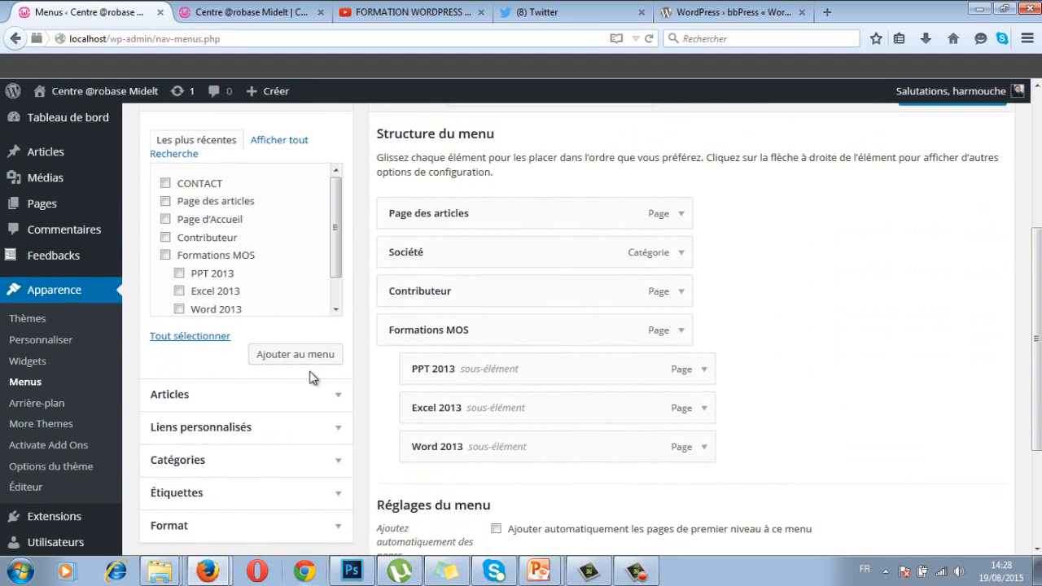
pyautogui.click(164, 182)
pyautogui.click(302, 358)
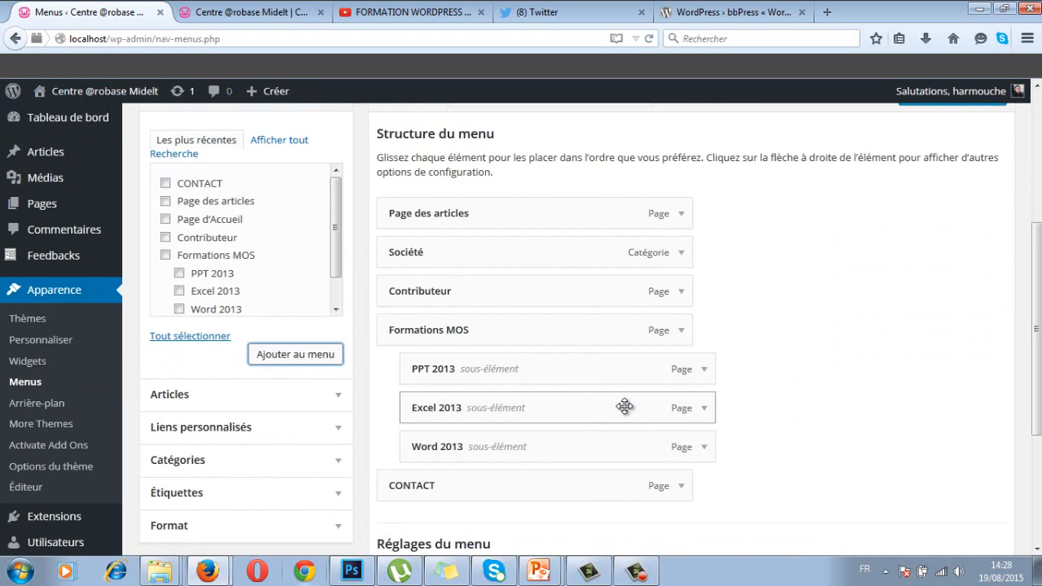
pyautogui.scroll(-2, 1025, 348)
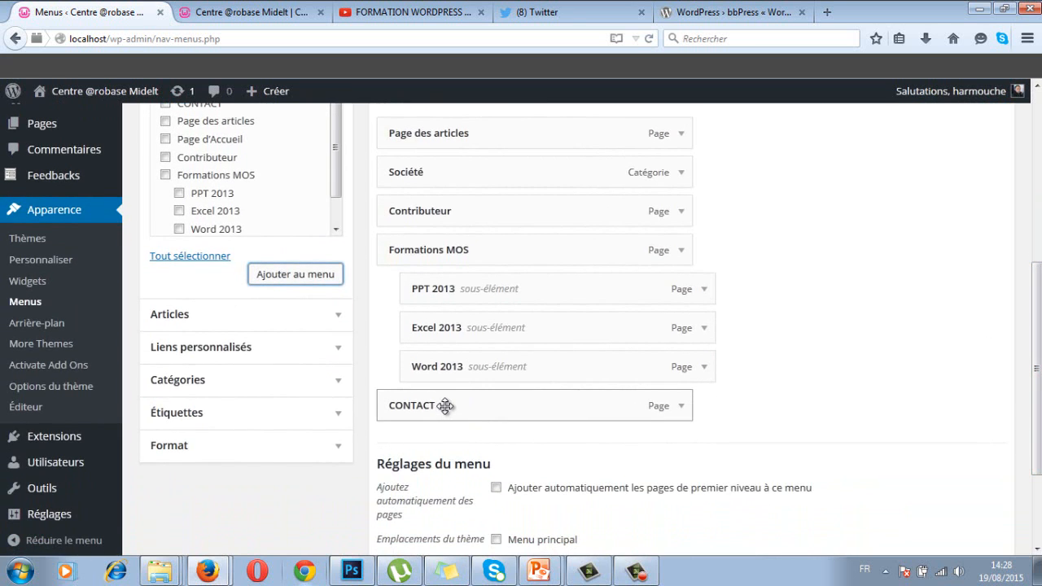
pyautogui.moveTo(446, 407); pyautogui.dragTo(448, 138)
pyautogui.scroll(-3, 966, 435)
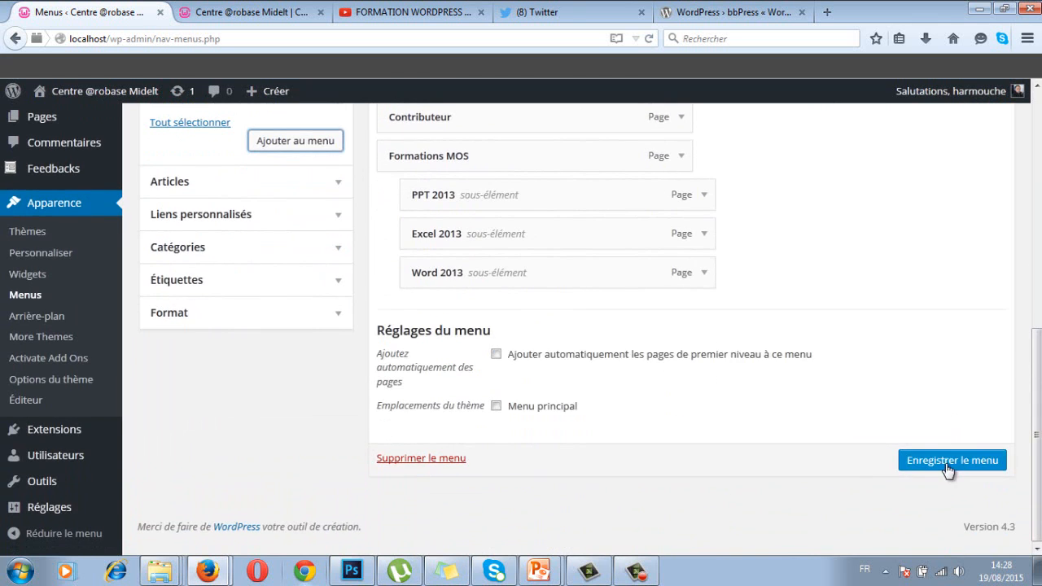
pyautogui.click(910, 460)
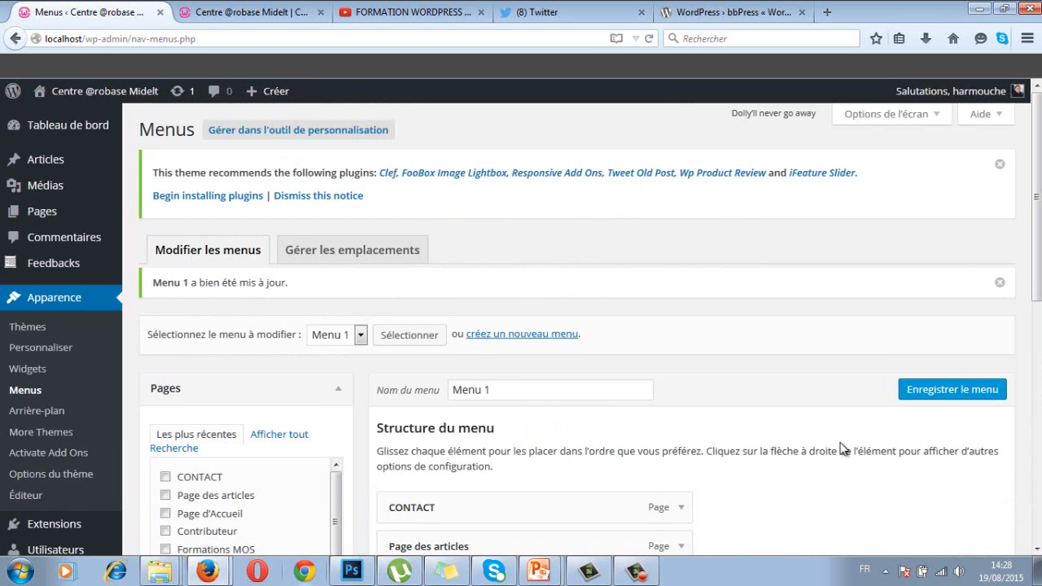
# Reload the live site in its tab and open the CONTACT page from the menu
pyautogui.click(246, 12)
pyautogui.click(148, 37)
pyautogui.press('Return')
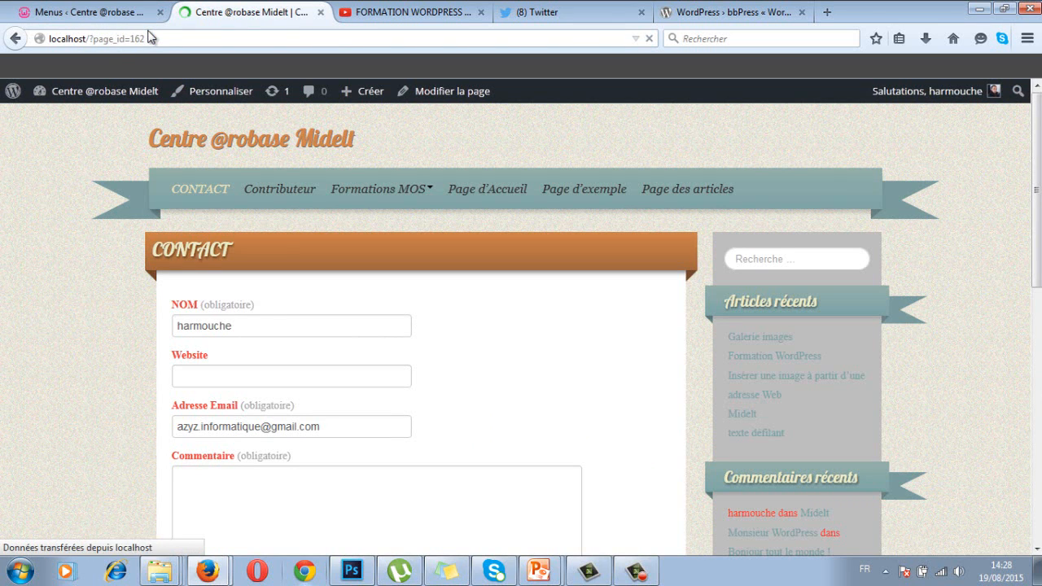
pyautogui.click(215, 192)
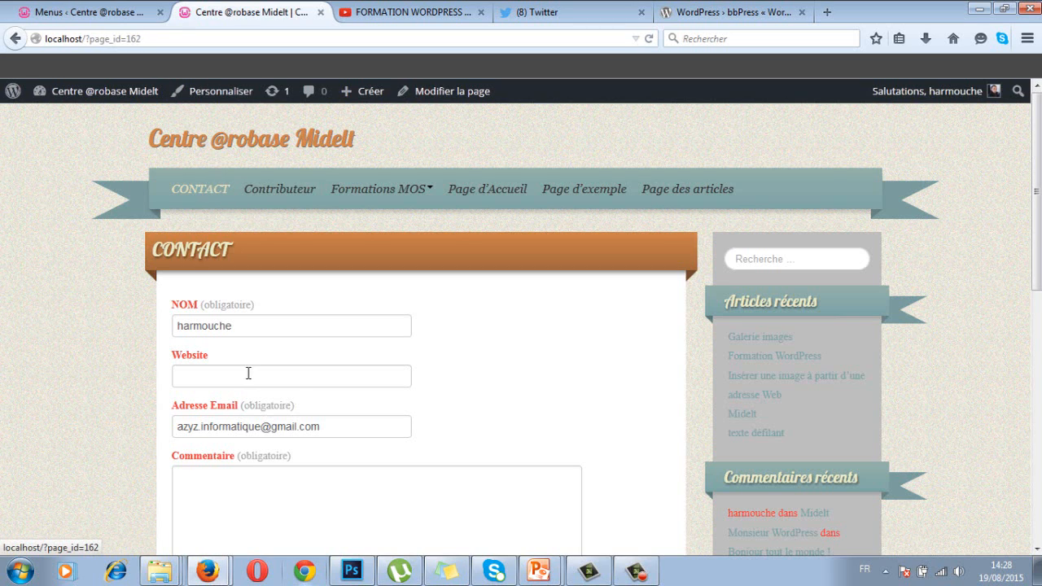
# Fill in the form's name, website and e-mail address fields with the sender's details
pyautogui.click(266, 327)
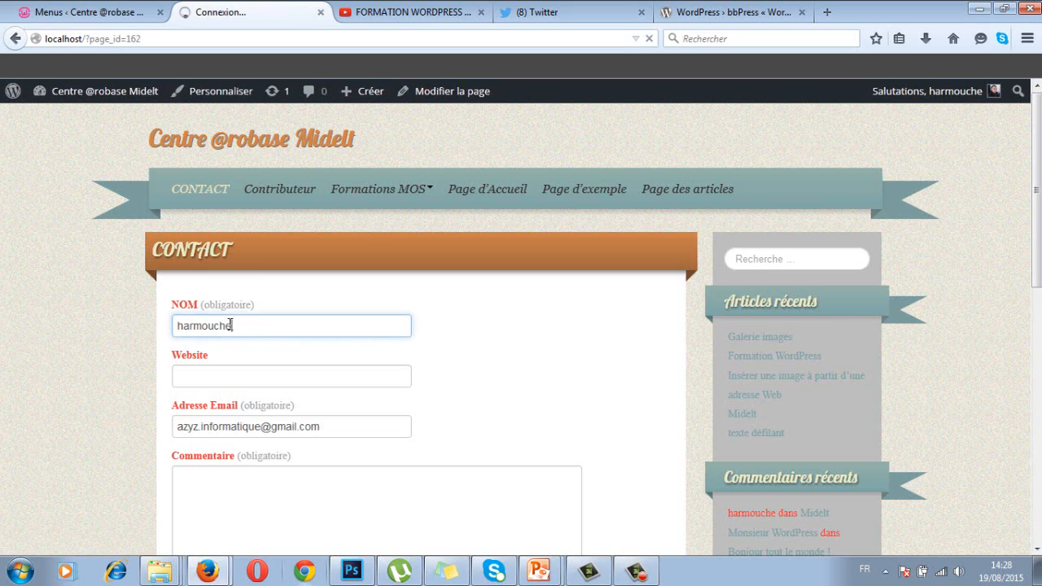
pyautogui.moveTo(231, 326); pyautogui.dragTo(84, 306)
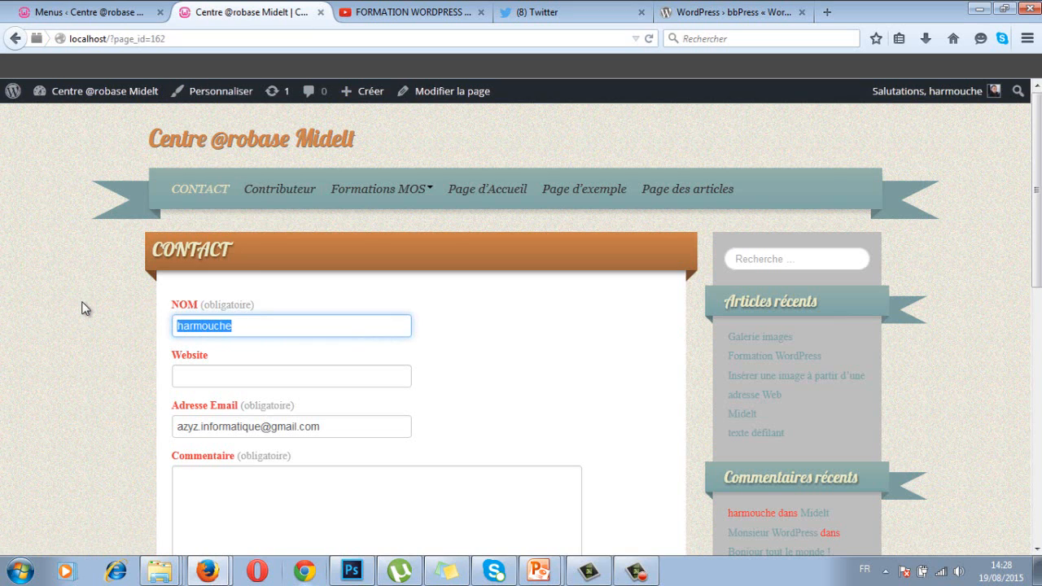
pyautogui.write('Michel')
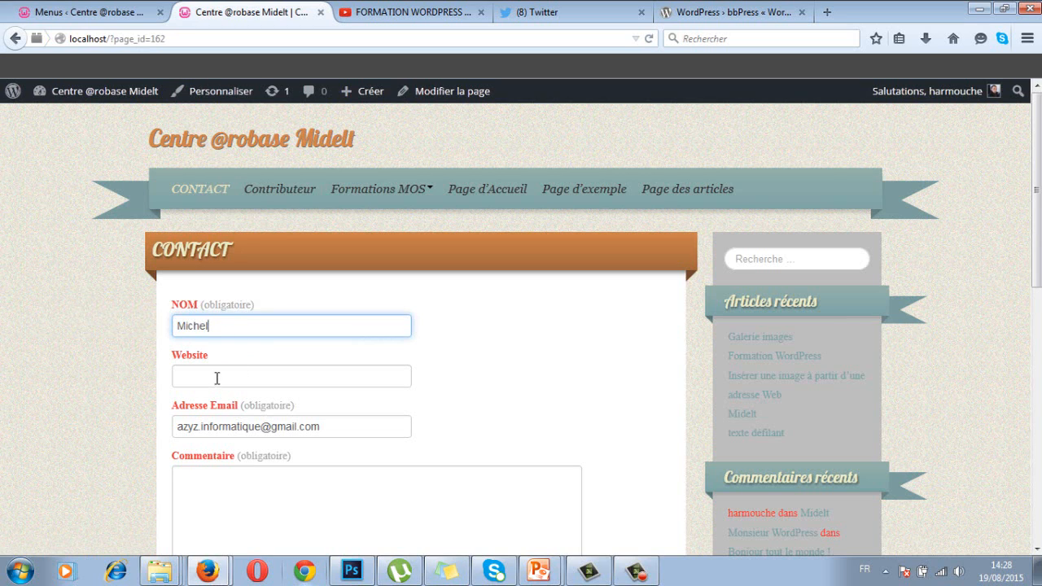
pyautogui.click(218, 375)
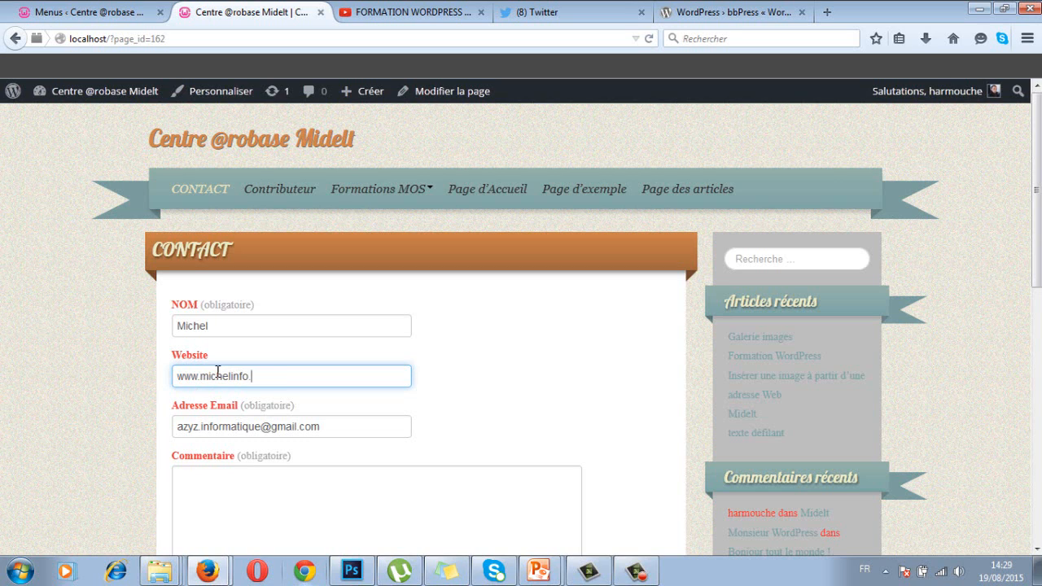
pyautogui.write('com')
pyautogui.moveTo(262, 428); pyautogui.dragTo(172, 426)
pyautogui.press('BackSpace')
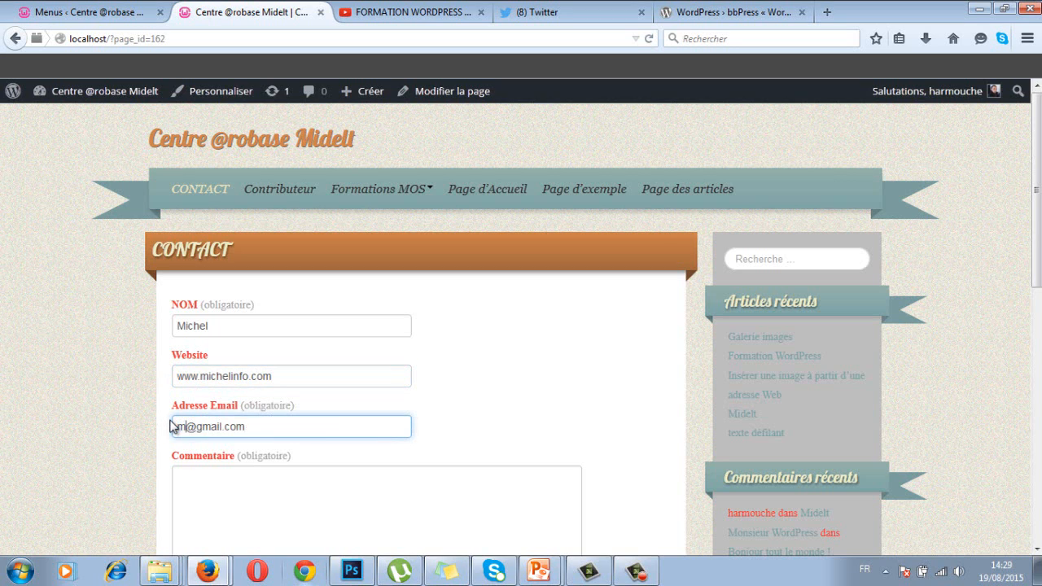
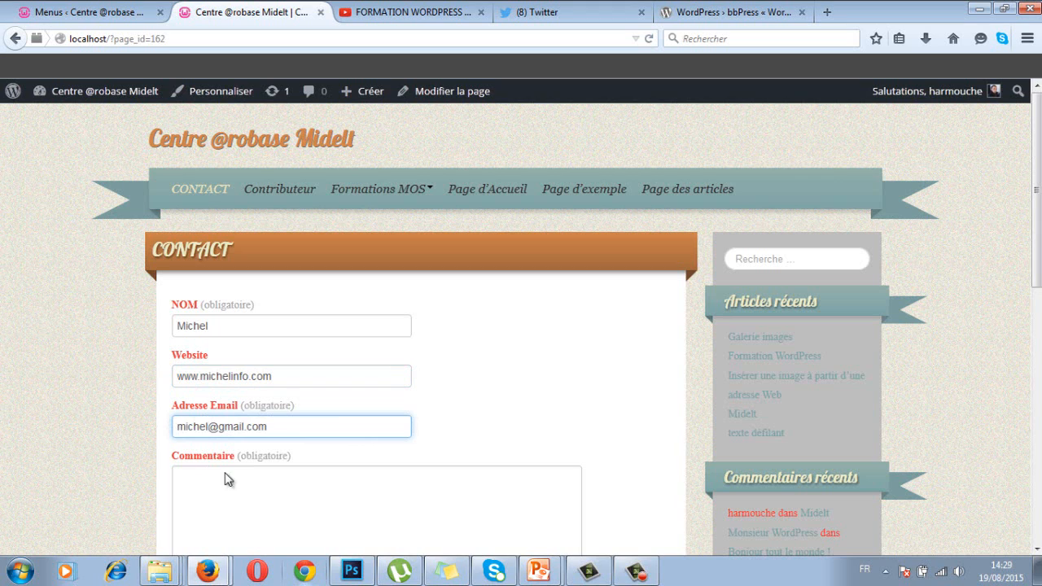
# Enter the comment 'salut mon ami' and submit the form
pyautogui.click(228, 470)
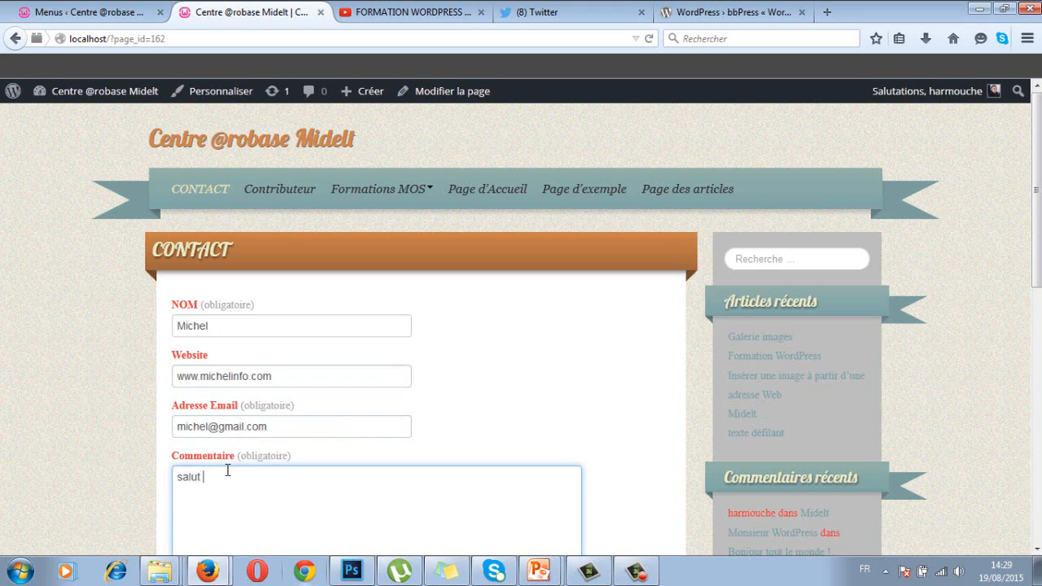
pyautogui.write('salut mon ami')
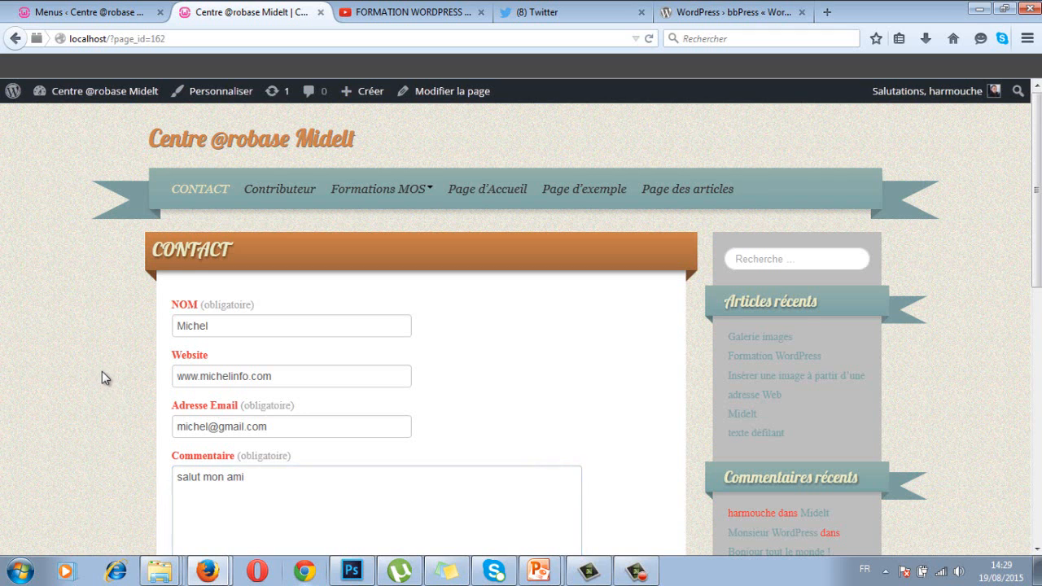
pyautogui.scroll(-5, 102, 374)
pyautogui.click(211, 213)
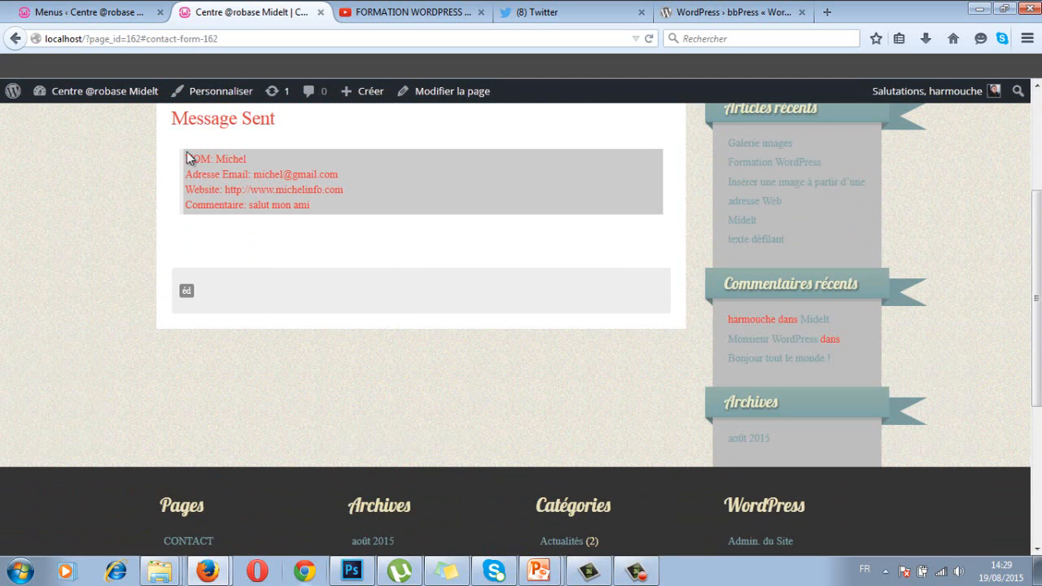
# Go back to the admin tab showing the Menus page with Menu 1 updated
pyautogui.scroll(-1, 188, 193)
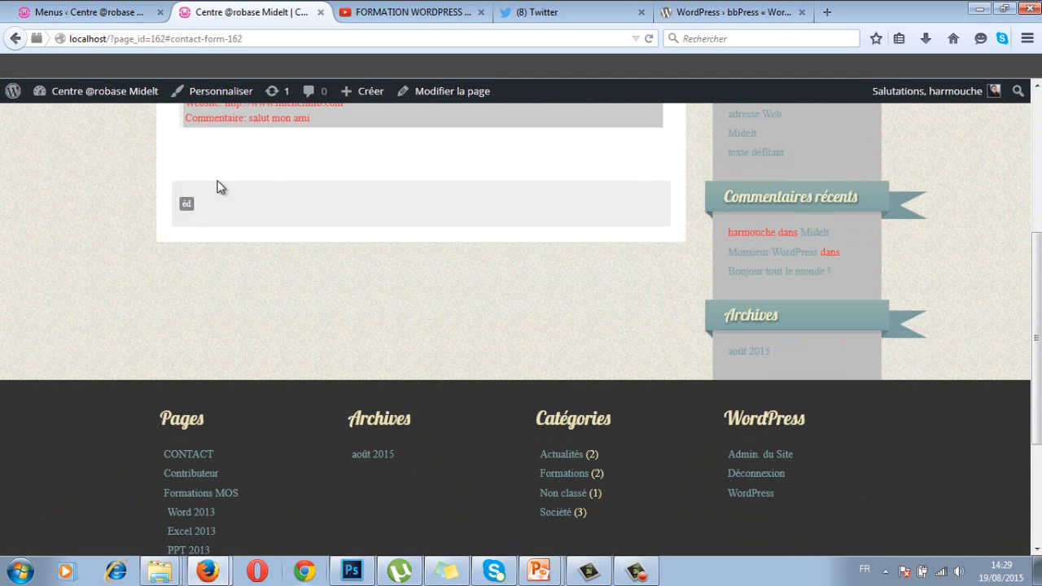
pyautogui.scroll(3, 217, 184)
pyautogui.click(213, 180)
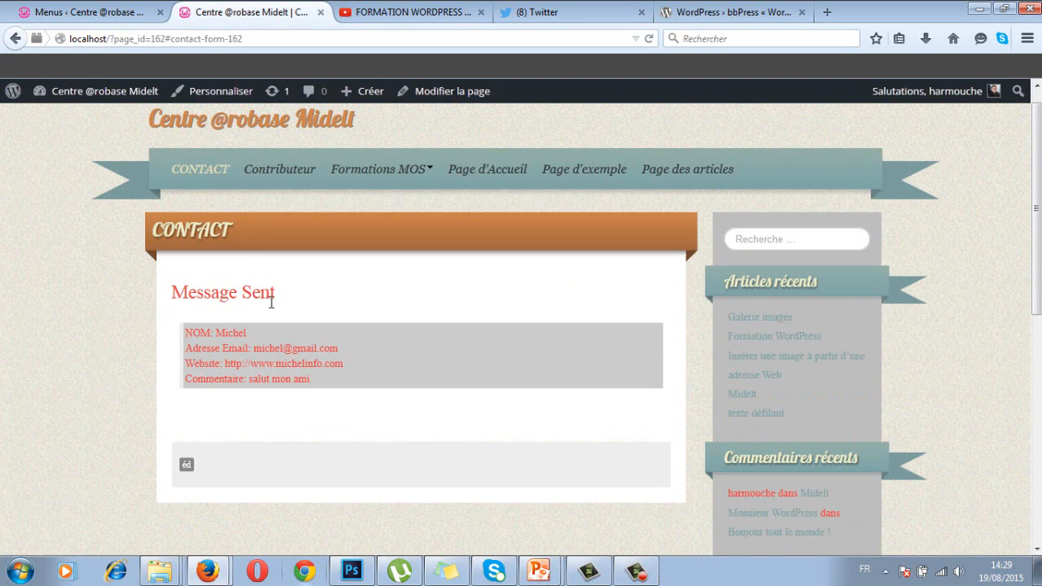
pyautogui.click(106, 14)
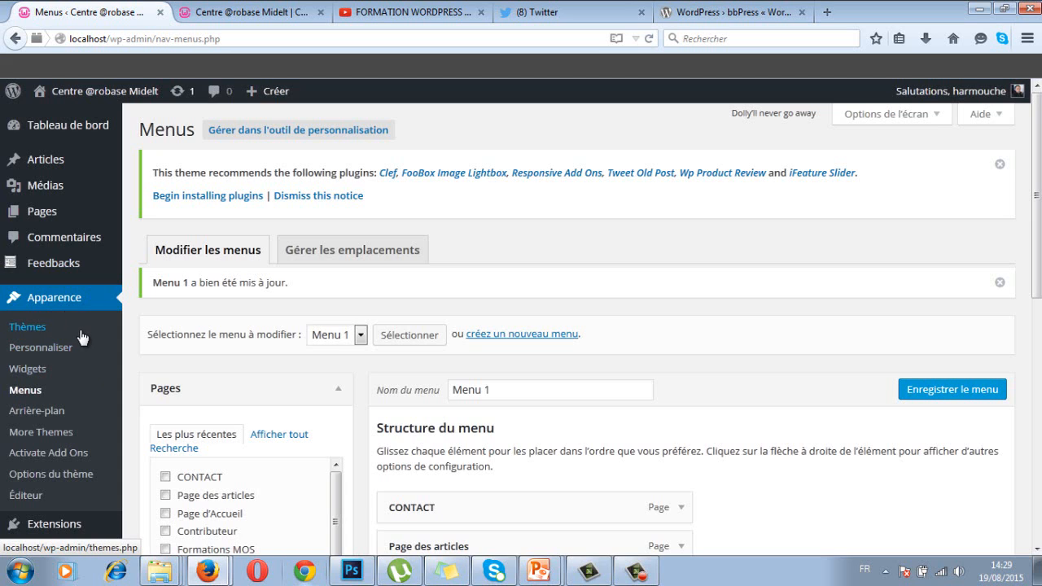
# Open Feedbacks to view the 'salut mon ami' message dated 2015-08-19
pyautogui.click(51, 264)
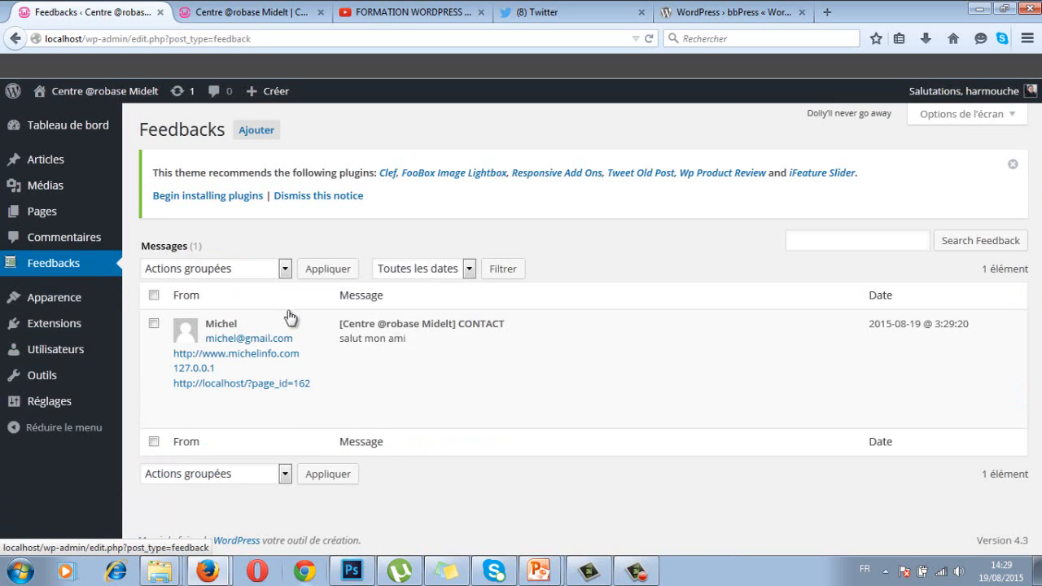
pyautogui.click(238, 373)
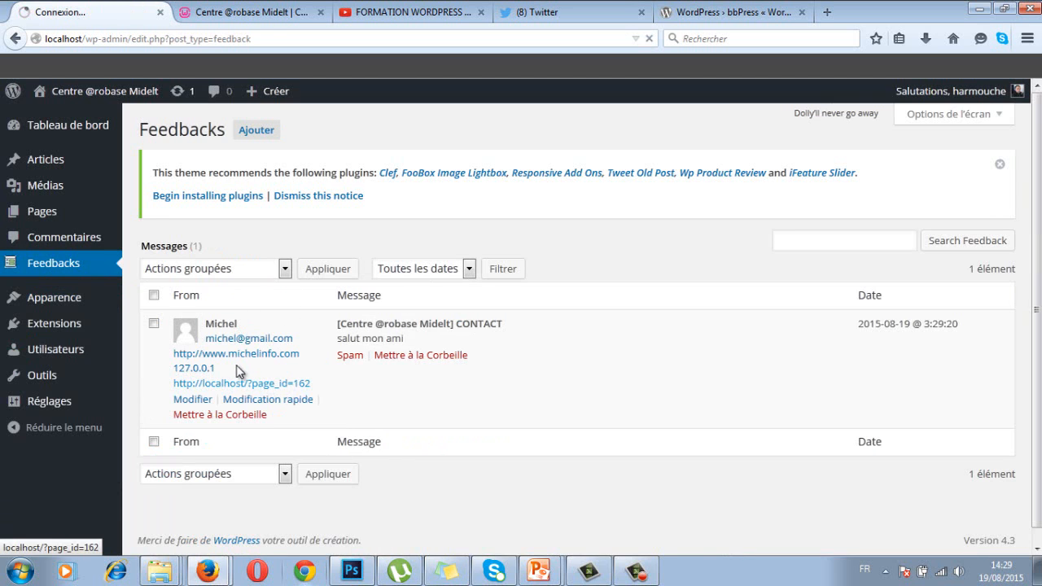